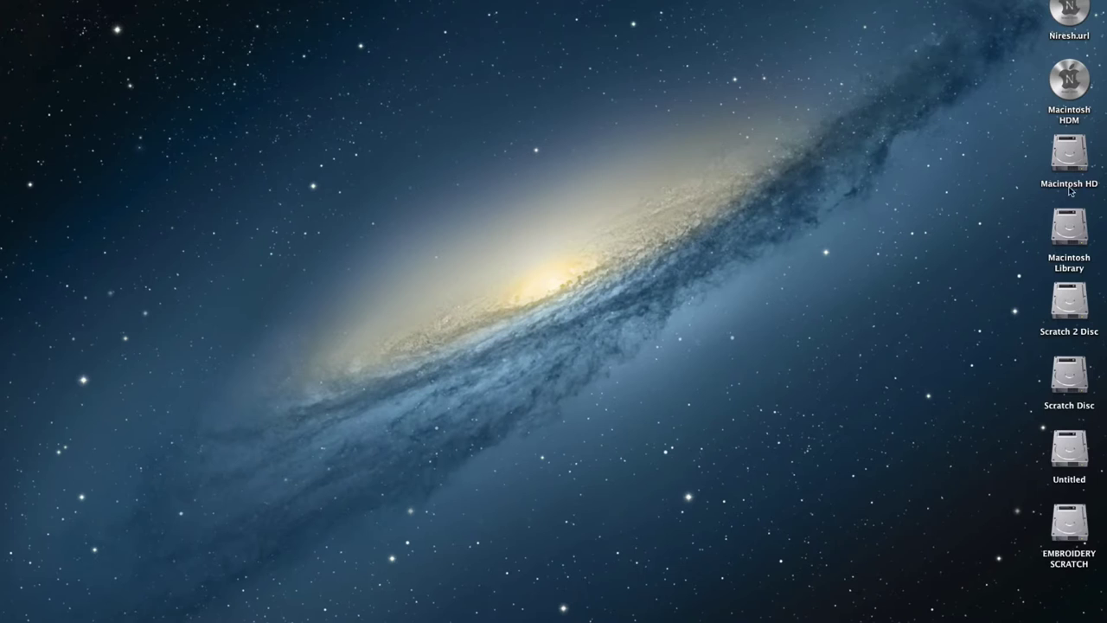
# Extract STIGMATIZED DRUMMER.zip with Keka inside the DEVELOPER folder on the Macintosh Library drive
pyautogui.doubleClick(1068, 230)
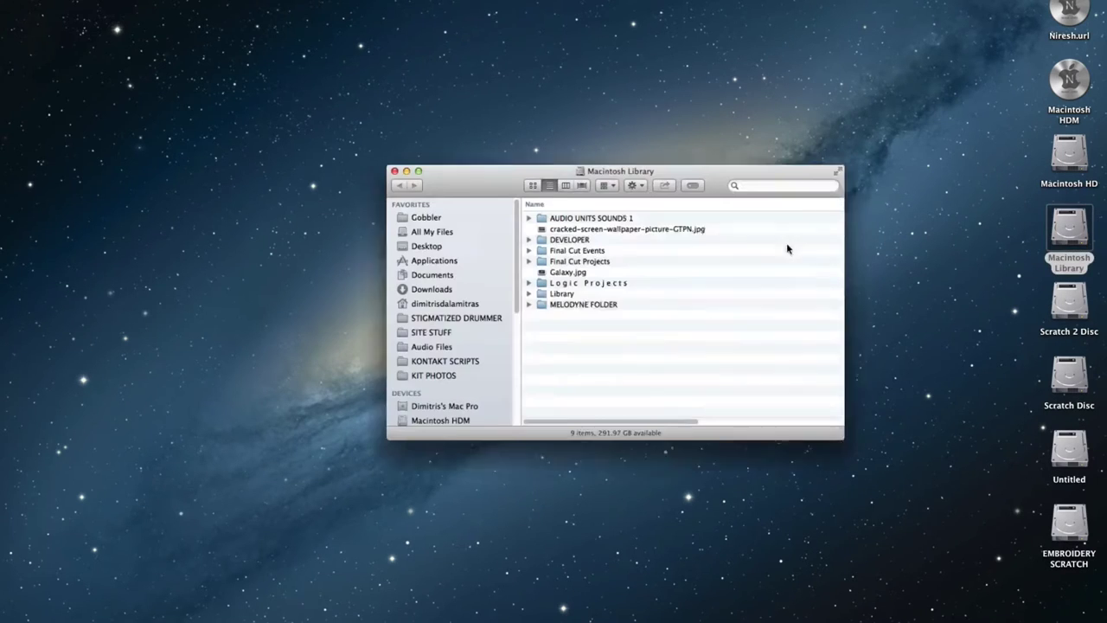
pyautogui.doubleClick(516, 243)
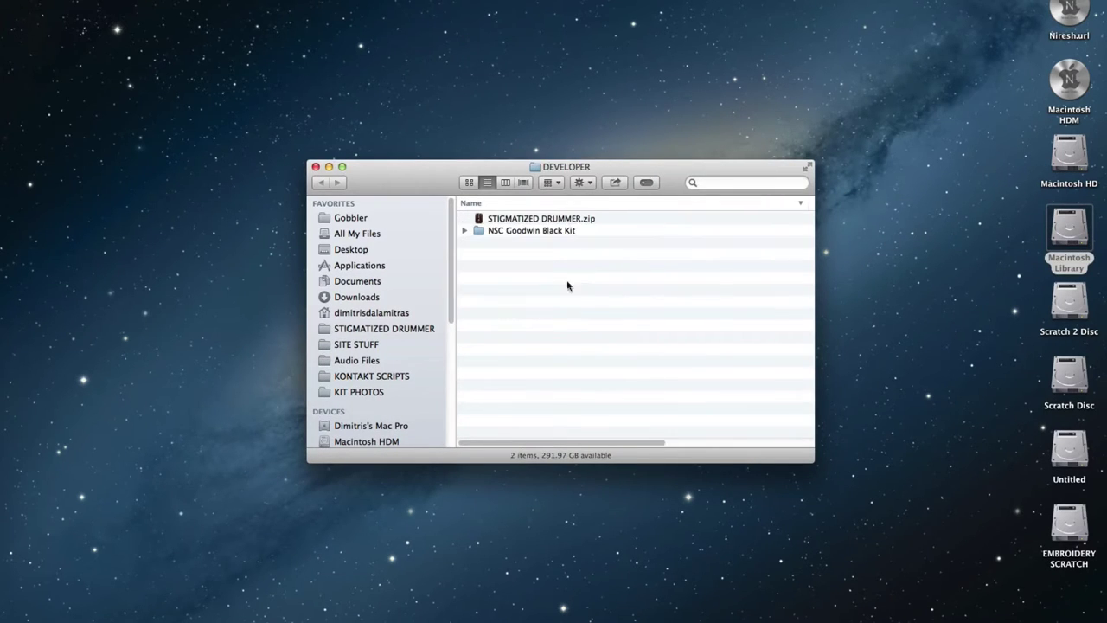
pyautogui.click(543, 221)
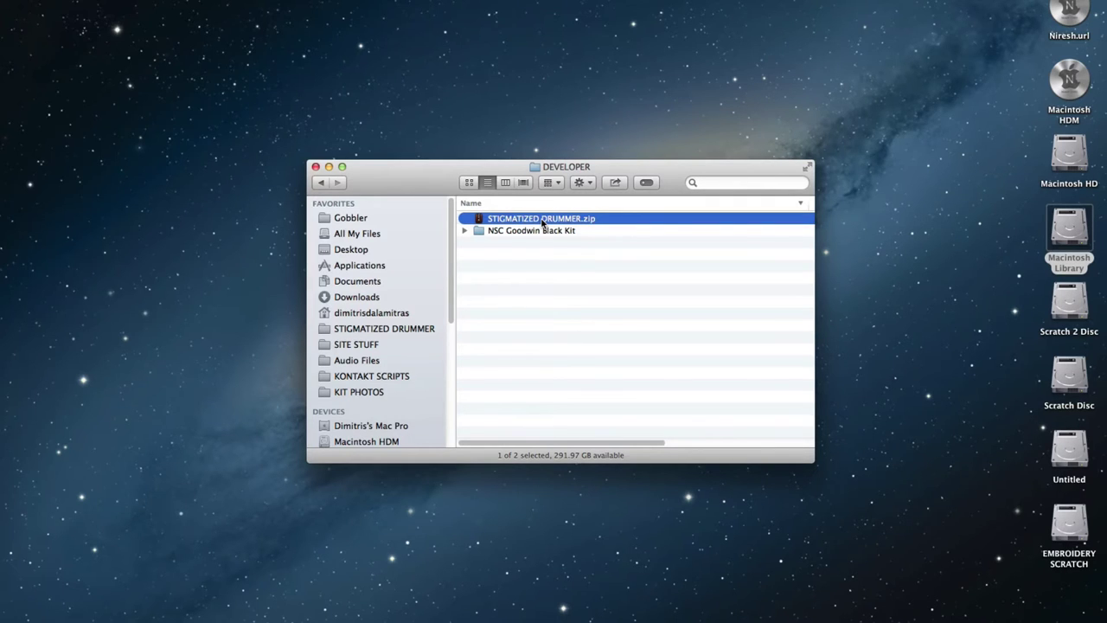
pyautogui.doubleClick(542, 220)
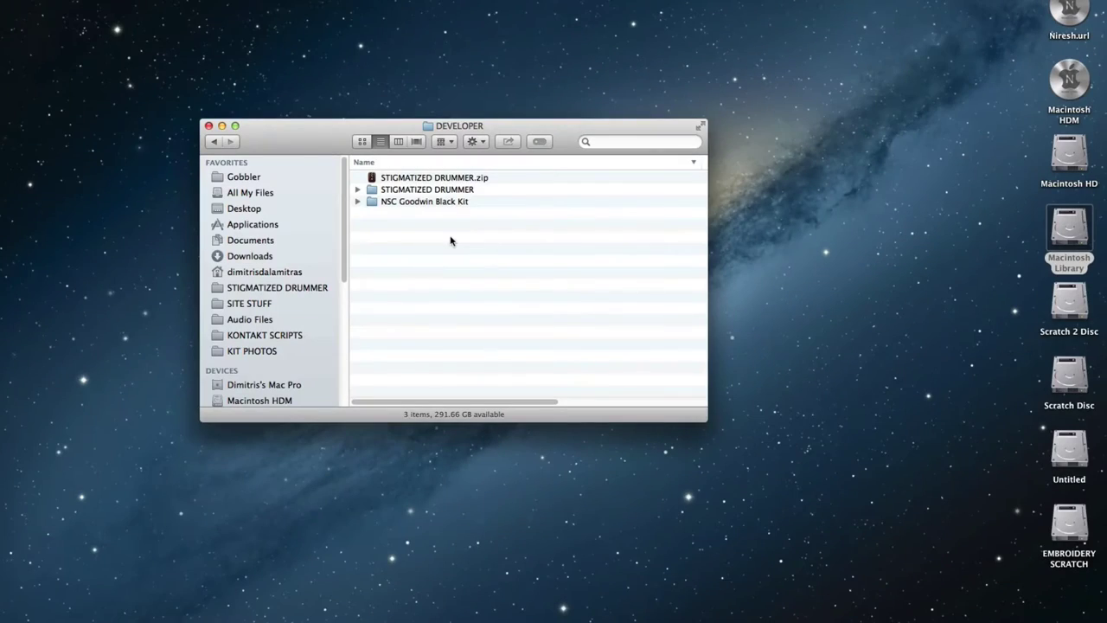
# Copy the MIDI Files folder from the extracted STIGMATIZED DRUMMER folder
pyautogui.doubleClick(428, 190)
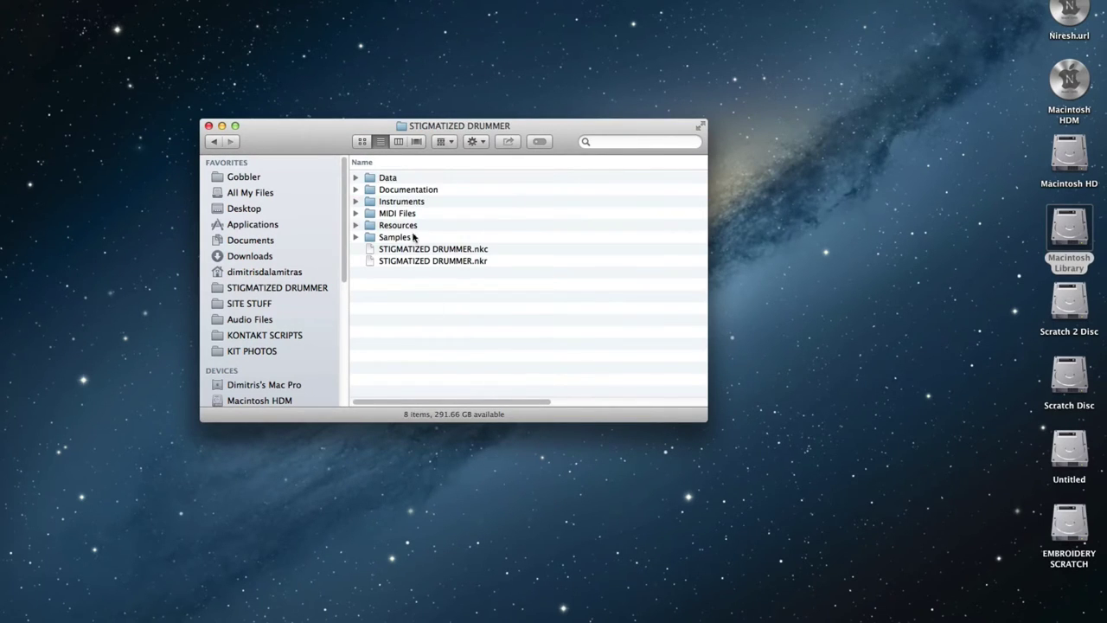
pyautogui.click(407, 214)
pyautogui.rightClick(407, 215)
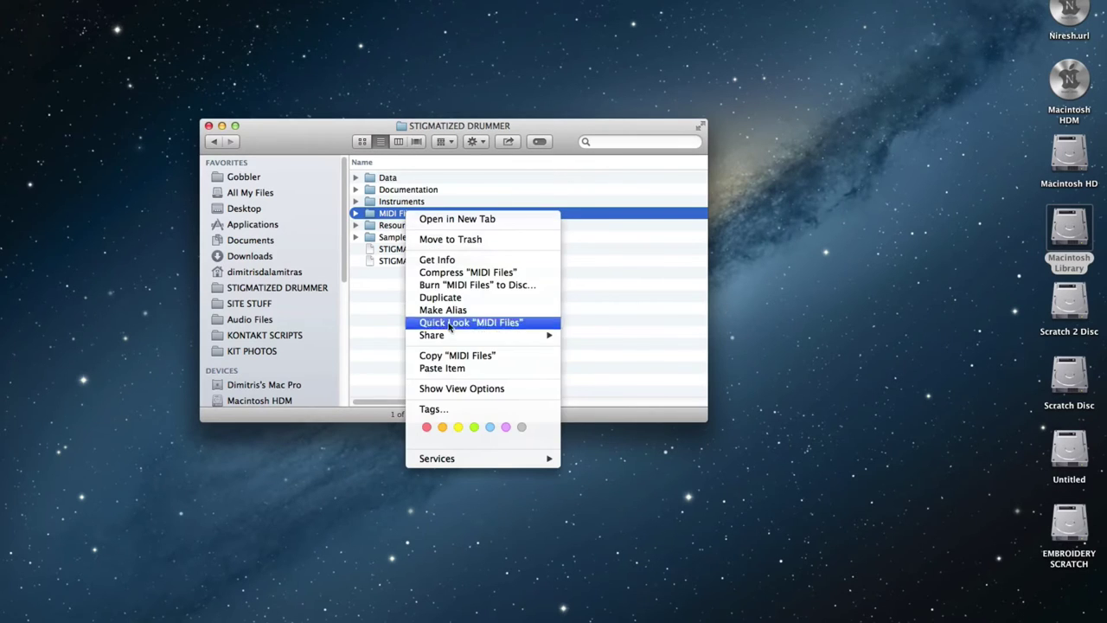
pyautogui.click(456, 356)
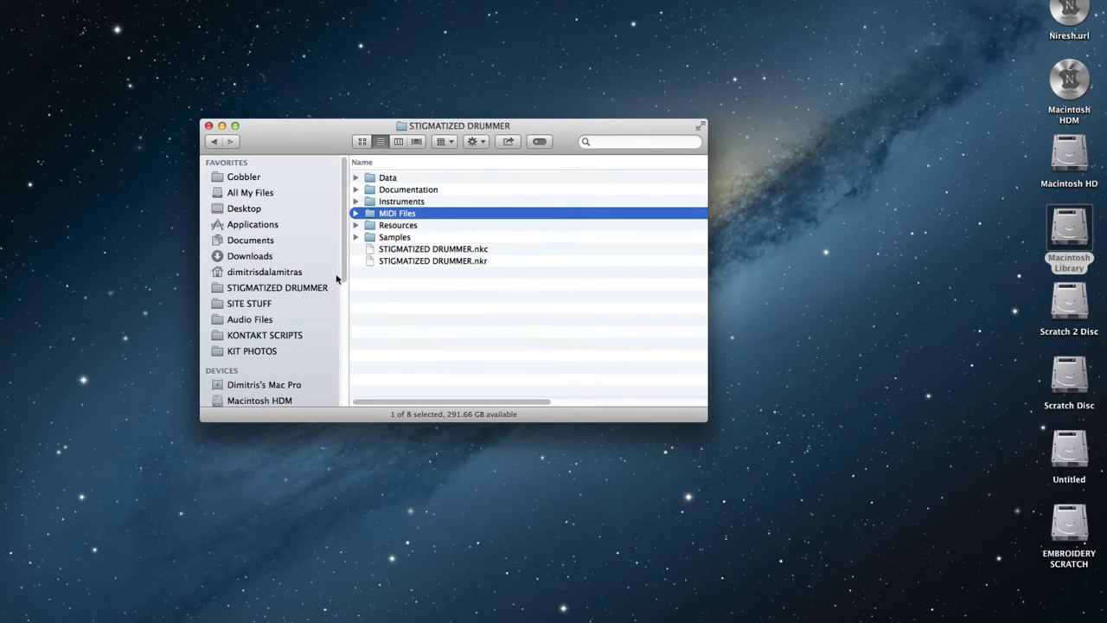
# Paste MIDI Files into Documents › Native Instruments › Kontakt 5
pyautogui.click(279, 276)
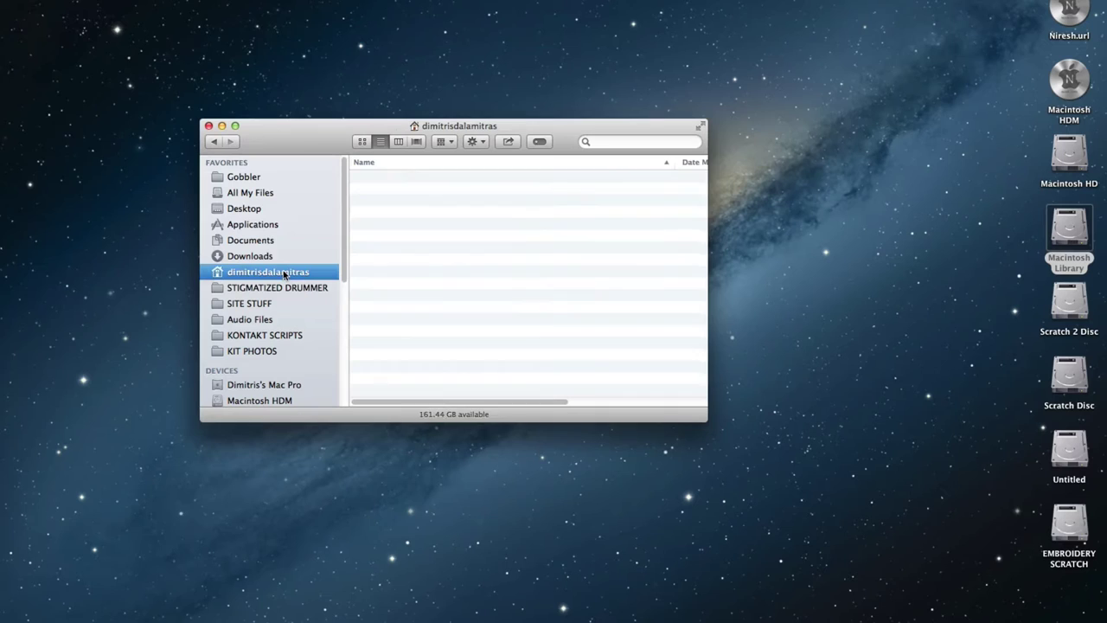
pyautogui.click(264, 243)
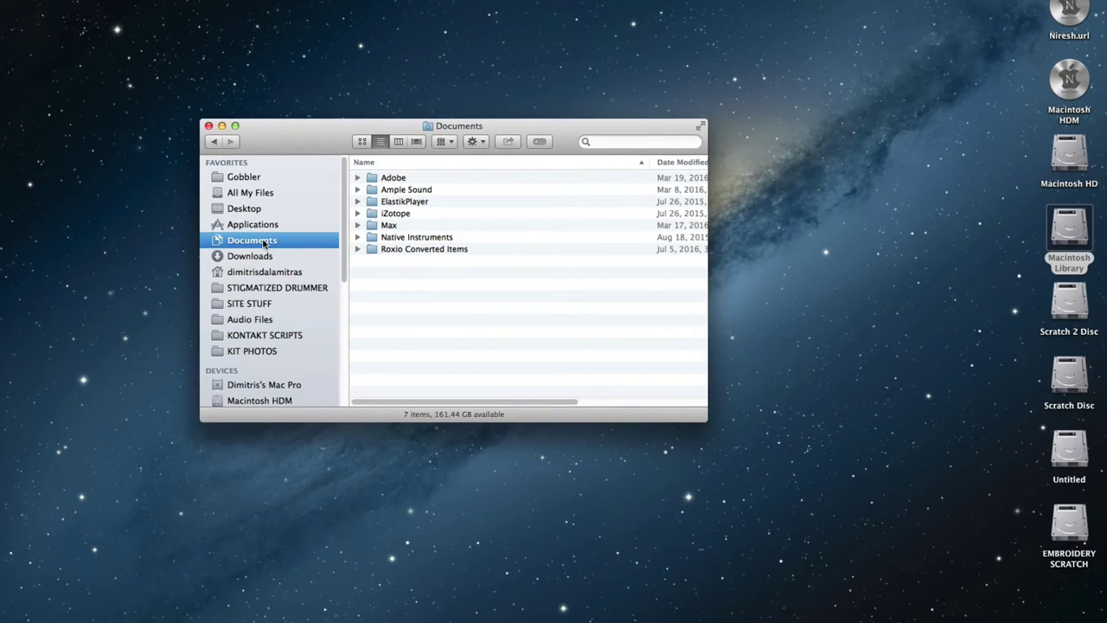
pyautogui.doubleClick(422, 239)
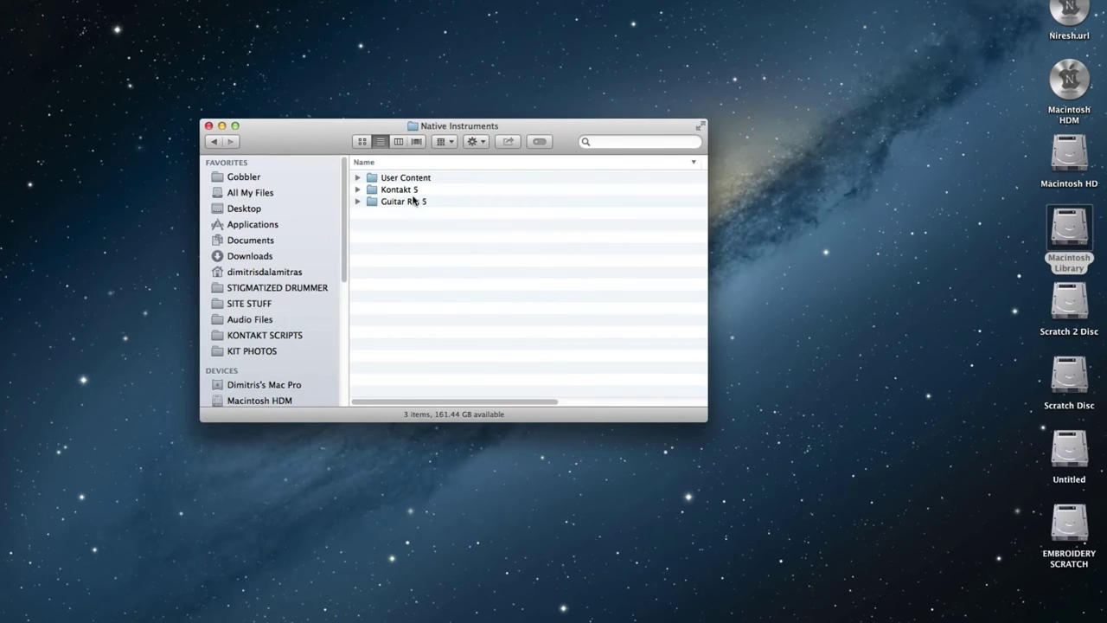
pyautogui.doubleClick(409, 190)
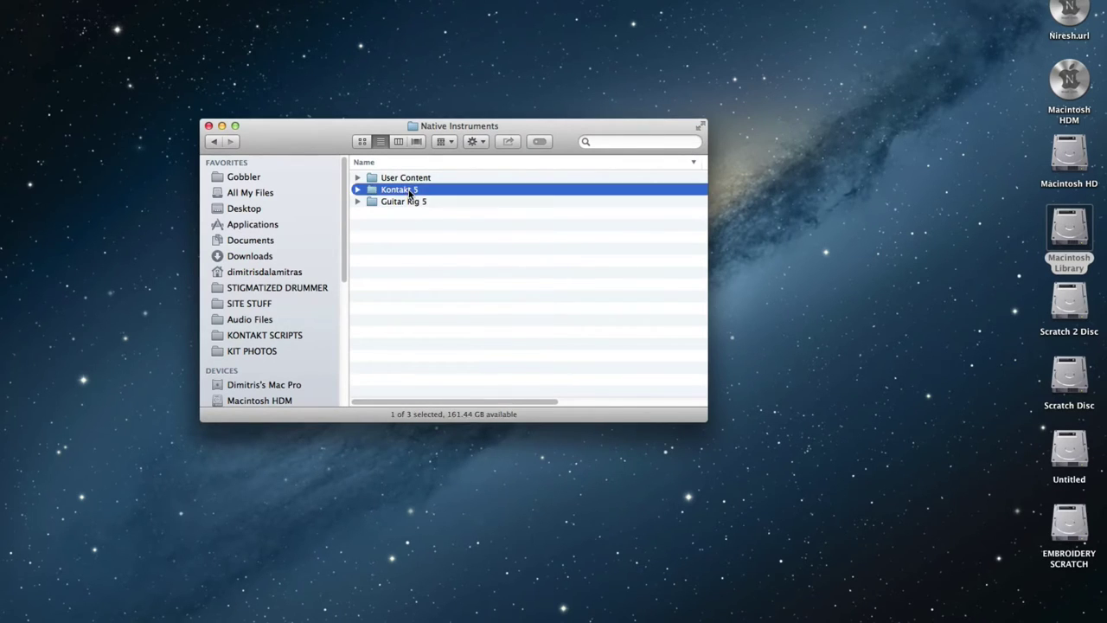
pyautogui.rightClick(433, 257)
pyautogui.click(473, 301)
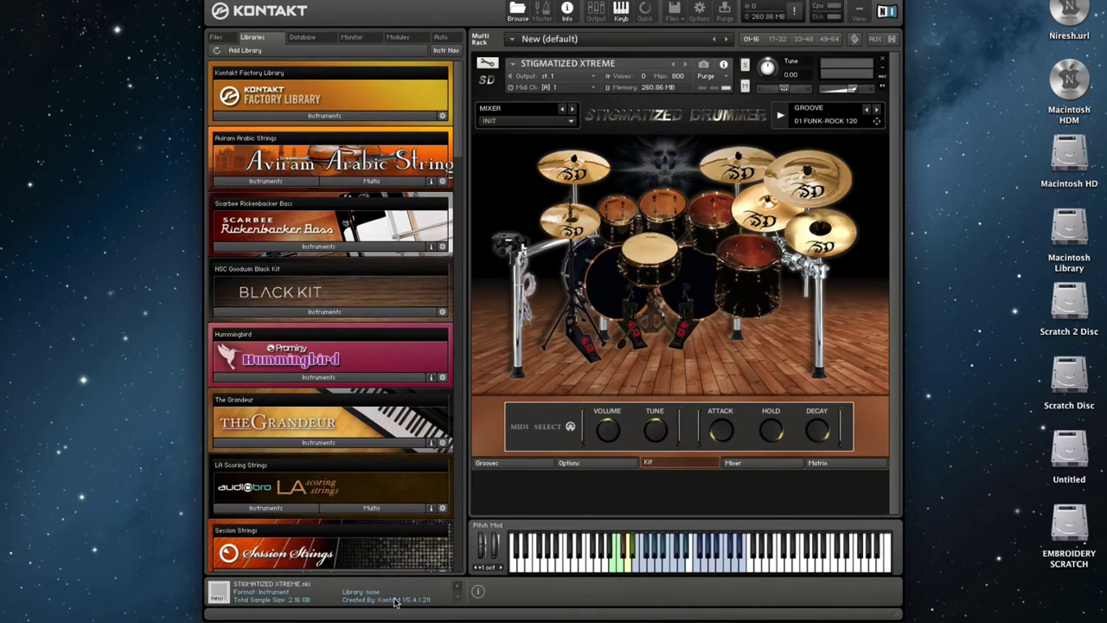
# Play and stop the 01 FUNK-ROCK 120 groove, then remove STIGMATIZED XTREME, saving its changes
pyautogui.click(780, 118)
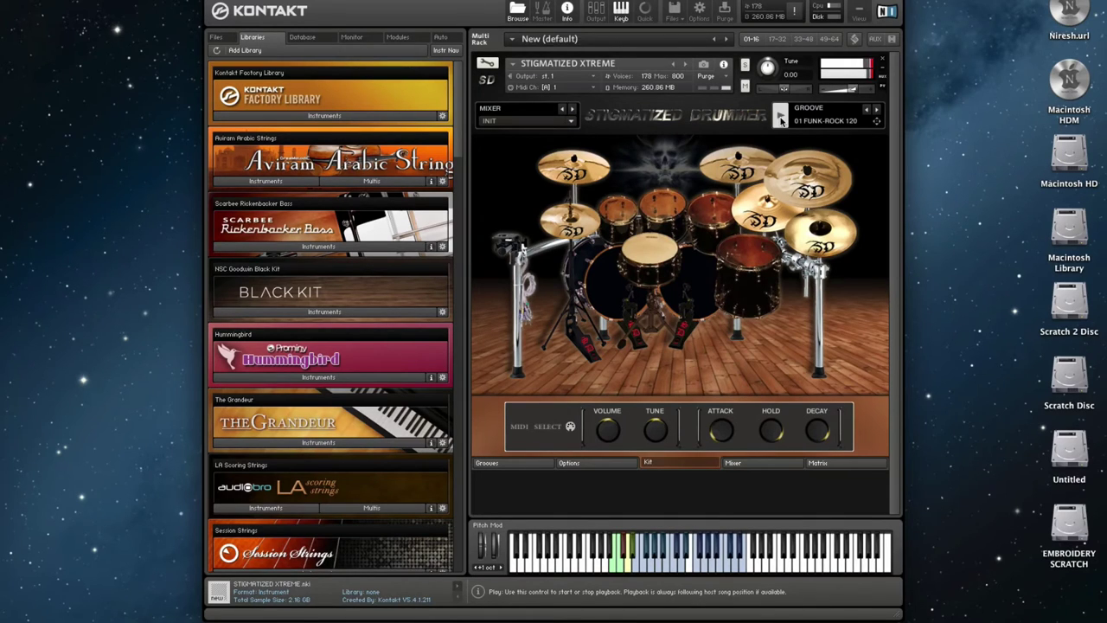
pyautogui.click(780, 119)
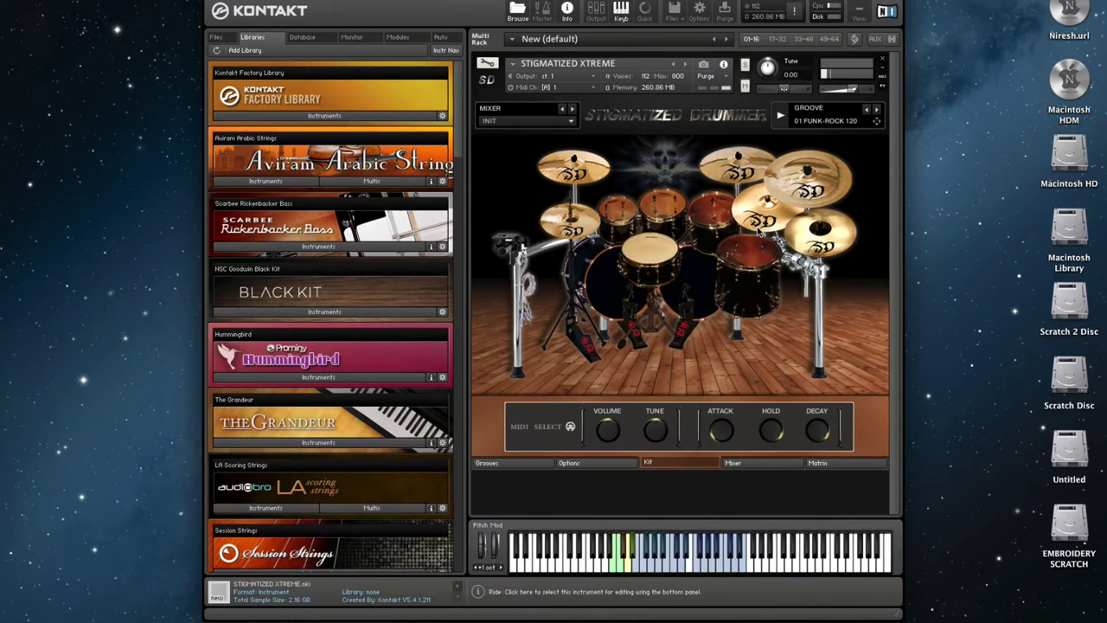
pyautogui.click(882, 60)
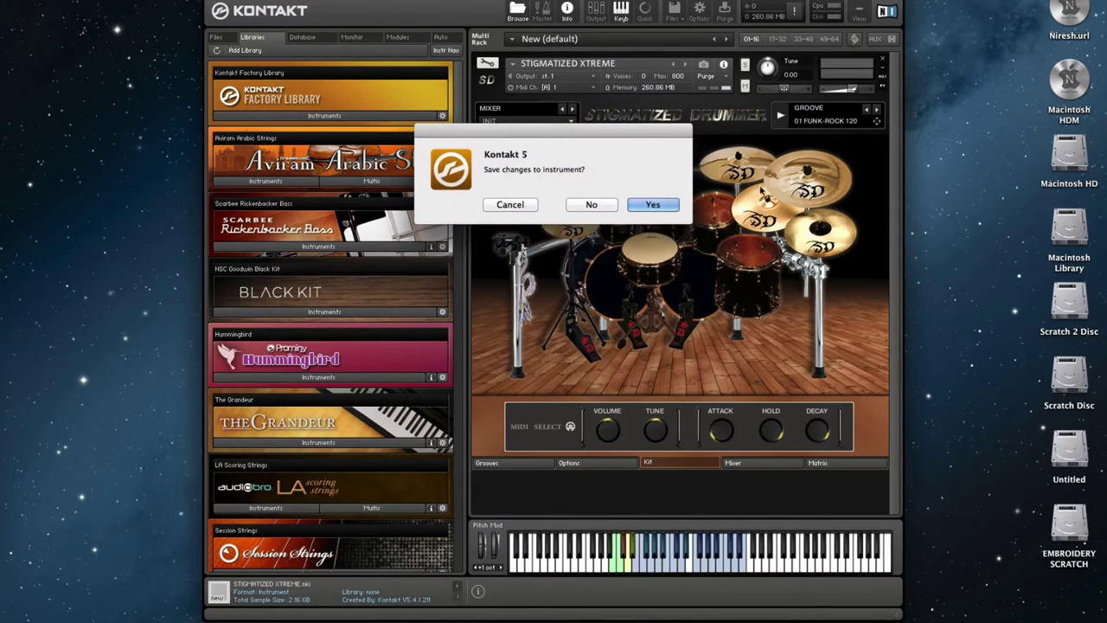
pyautogui.click(655, 205)
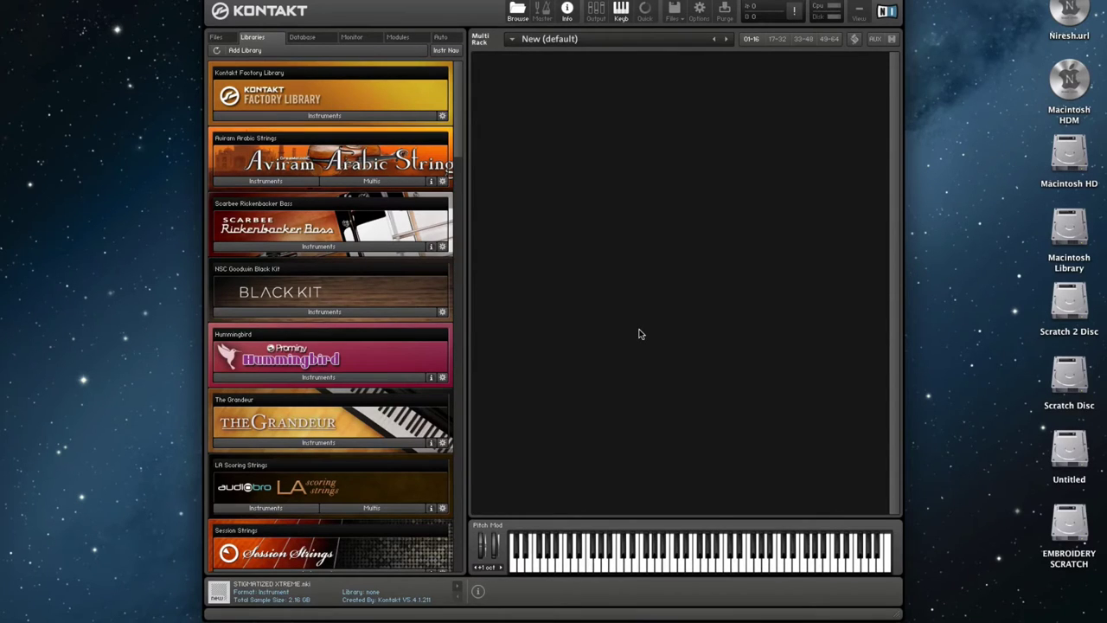
# Reload STIGMATIZED XTREME.nki from the Quick-Load list into the empty Multi Rack
pyautogui.press('F2')
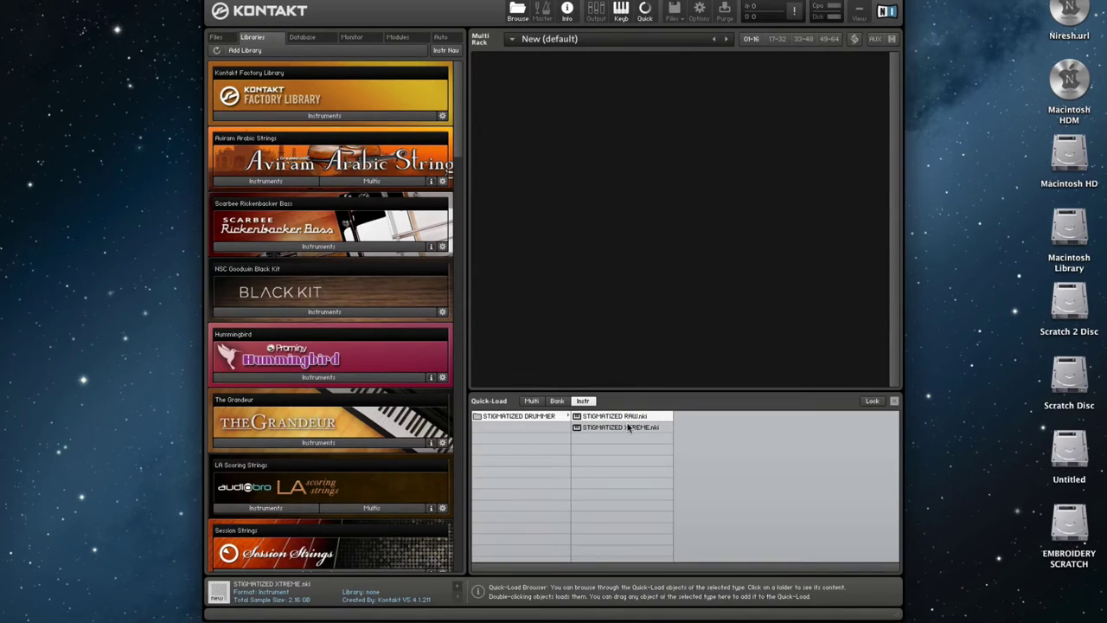
pyautogui.moveTo(630, 427); pyautogui.dragTo(699, 296)
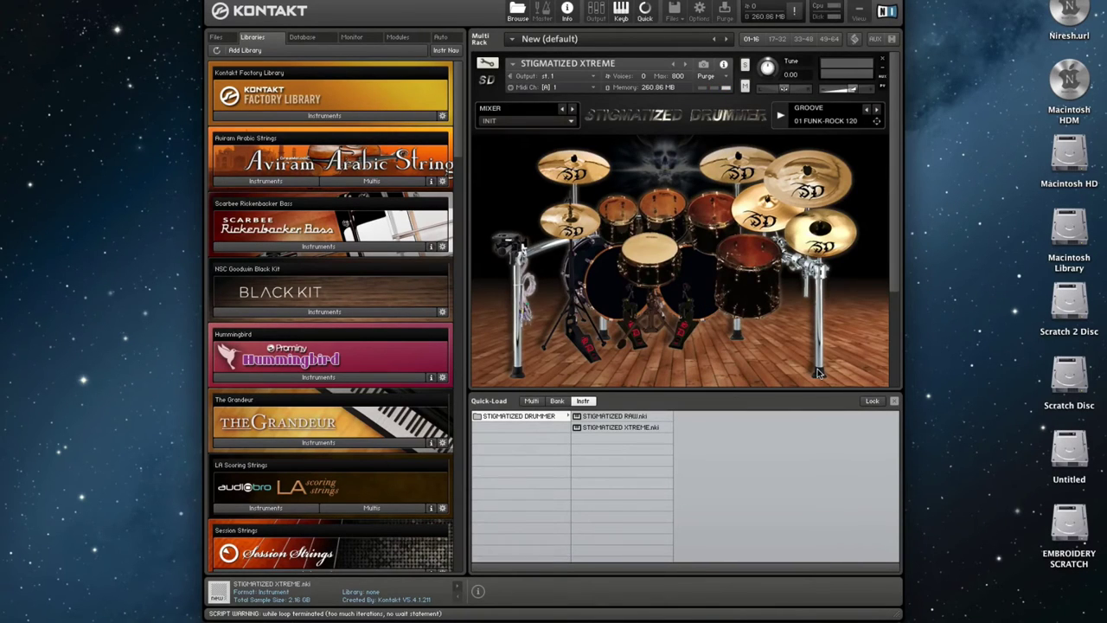
pyautogui.press('F2')
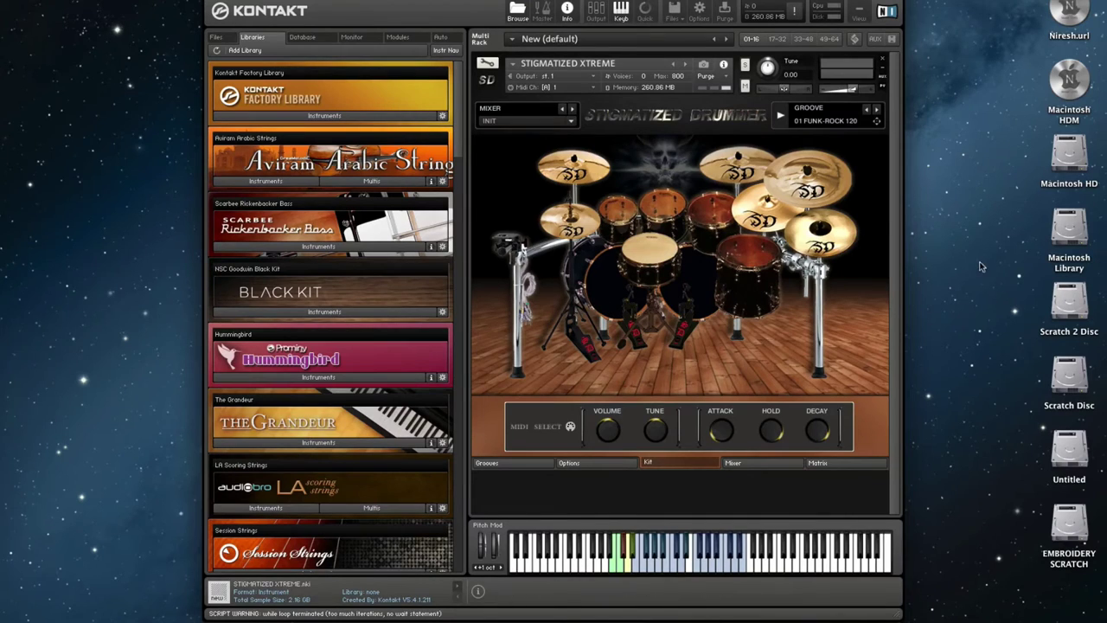
# Check the Grooves list, audition 01 FUNK-ROCK 120, then remove the instrument, saving changes
pyautogui.click(632, 463)
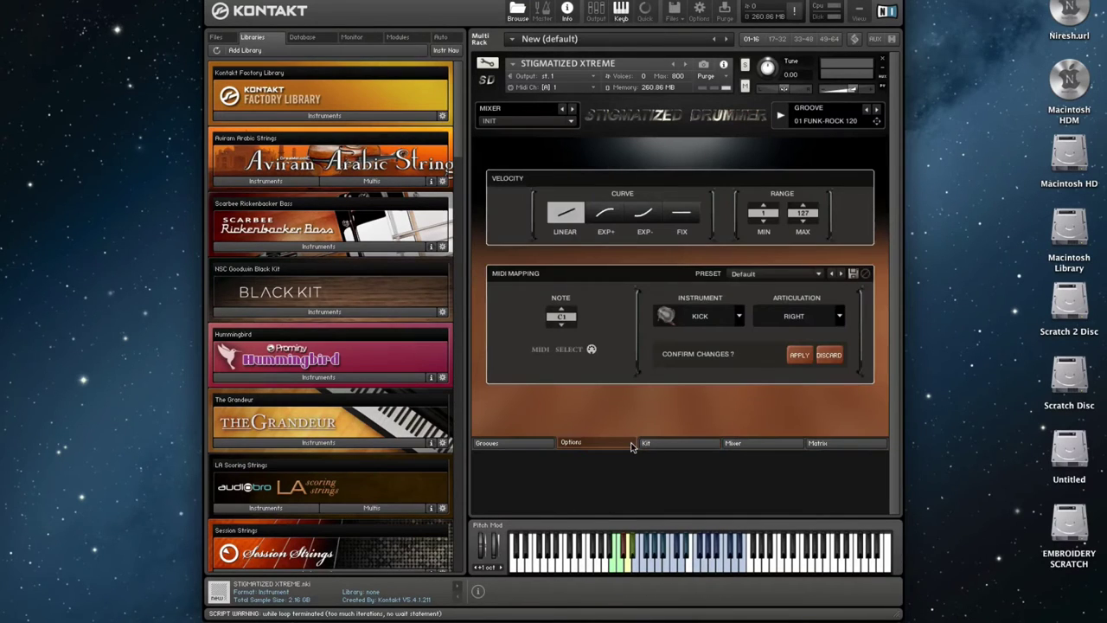
pyautogui.click(543, 444)
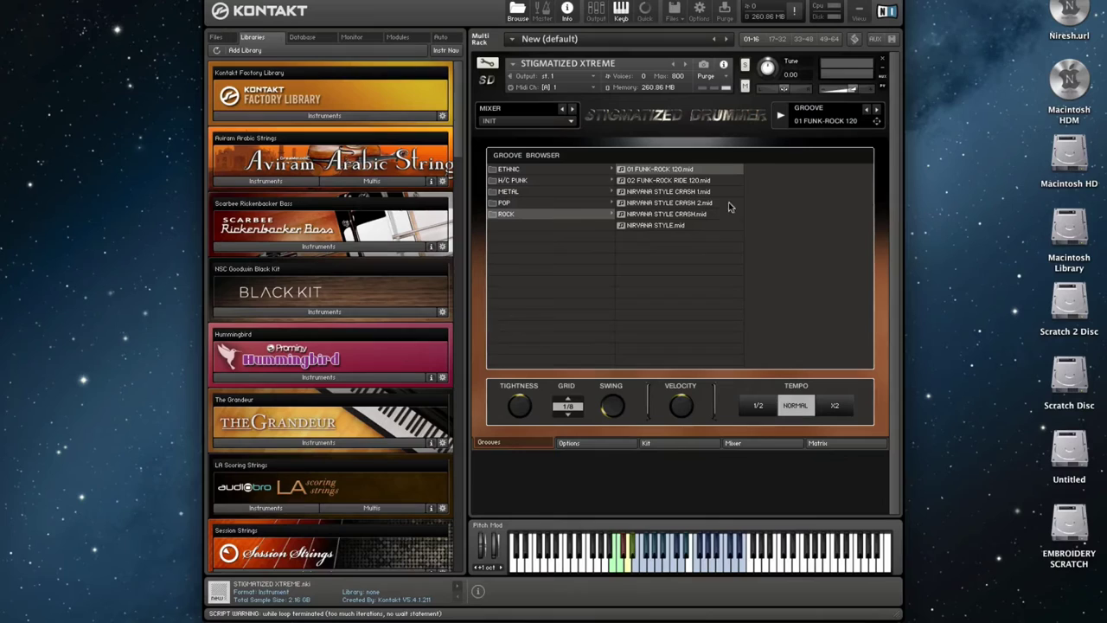
pyautogui.click(780, 118)
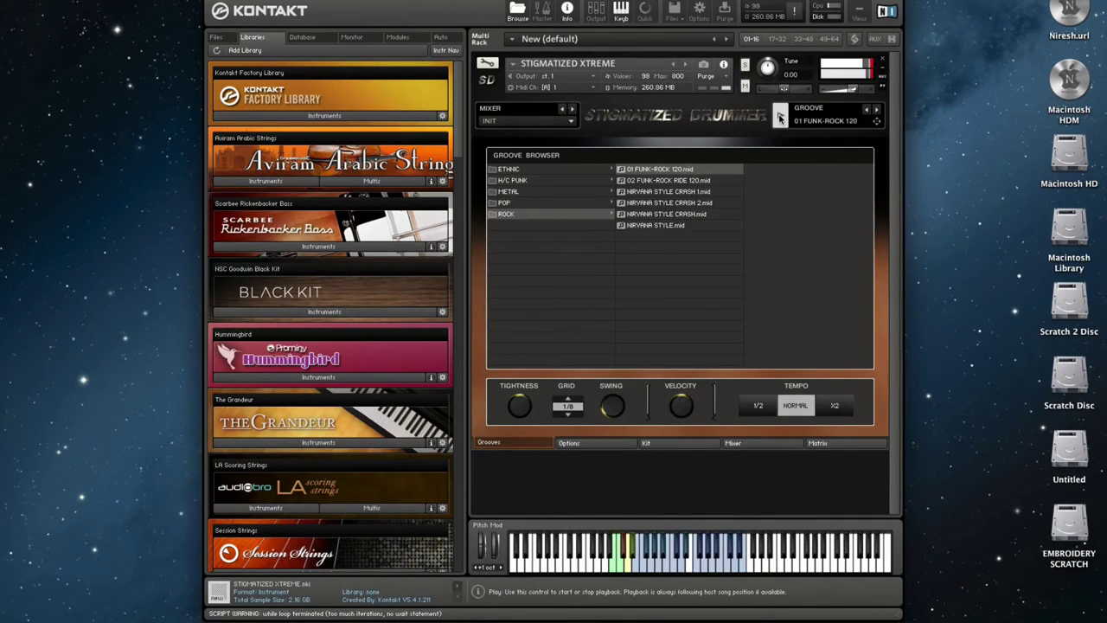
pyautogui.click(780, 117)
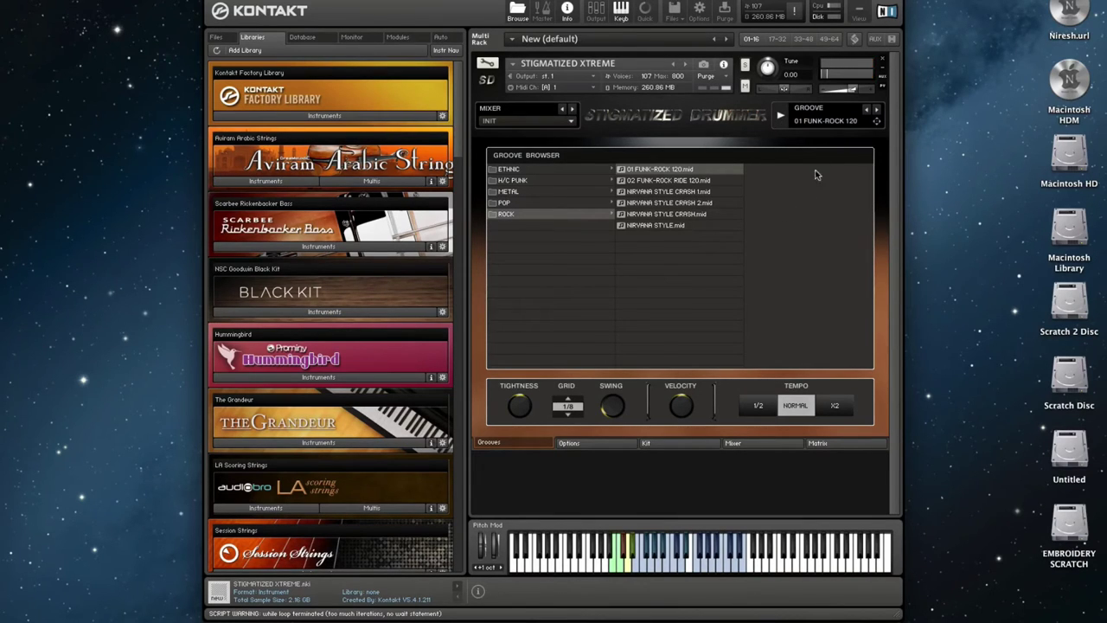
pyautogui.click(883, 60)
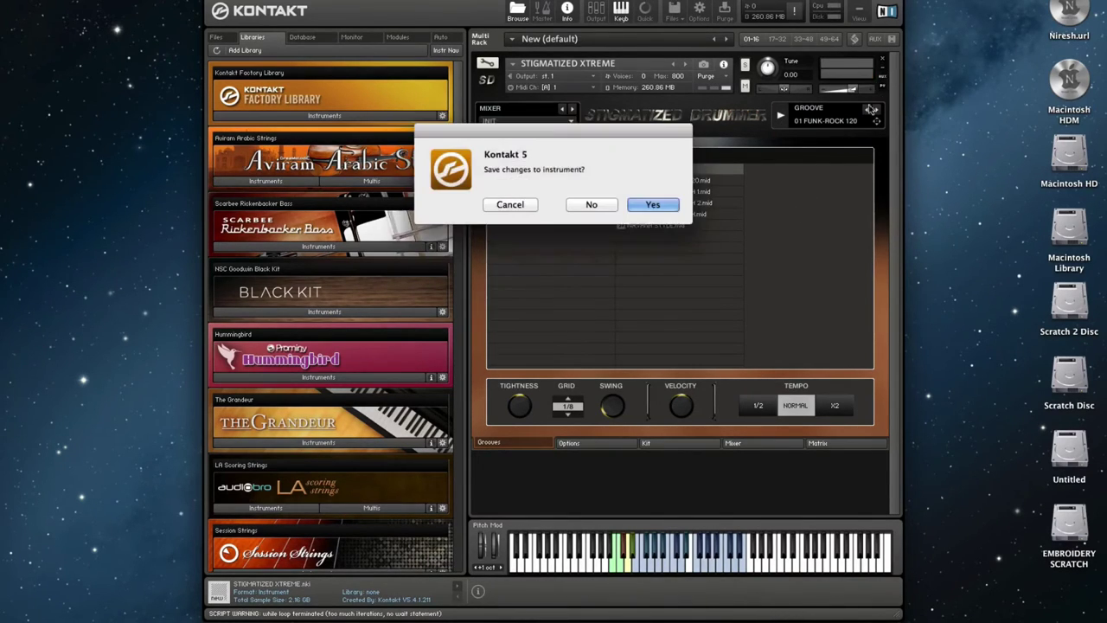
pyautogui.click(653, 205)
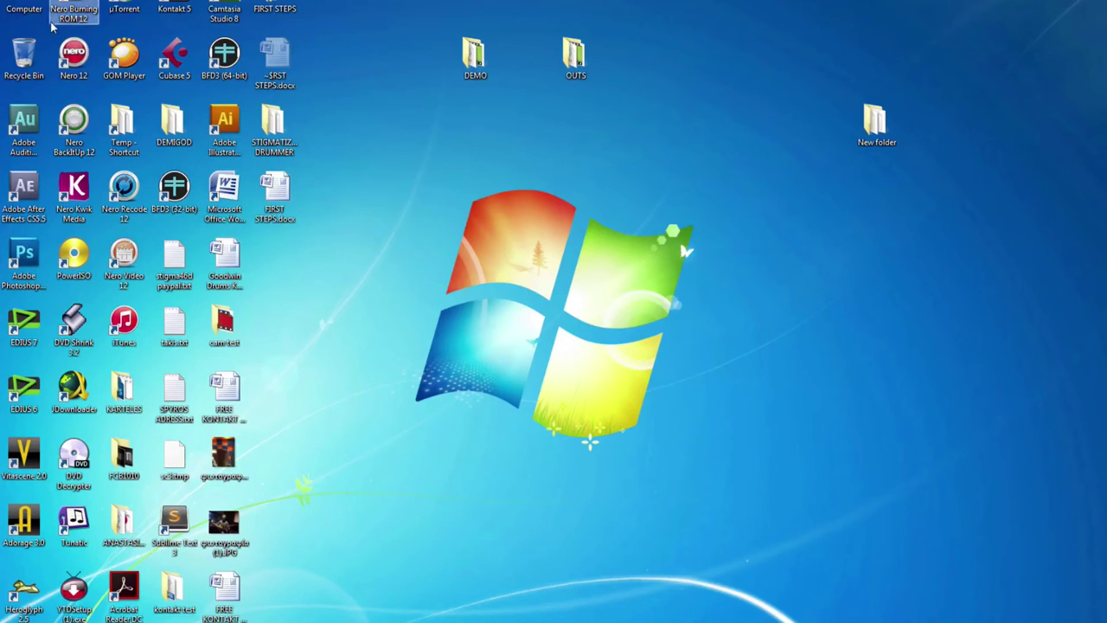
# Extract STIGMATIZED DRUMMER.zip in Downloads to a STIGMATIZED DRUMMER folder
pyautogui.doubleClick(24, 7)
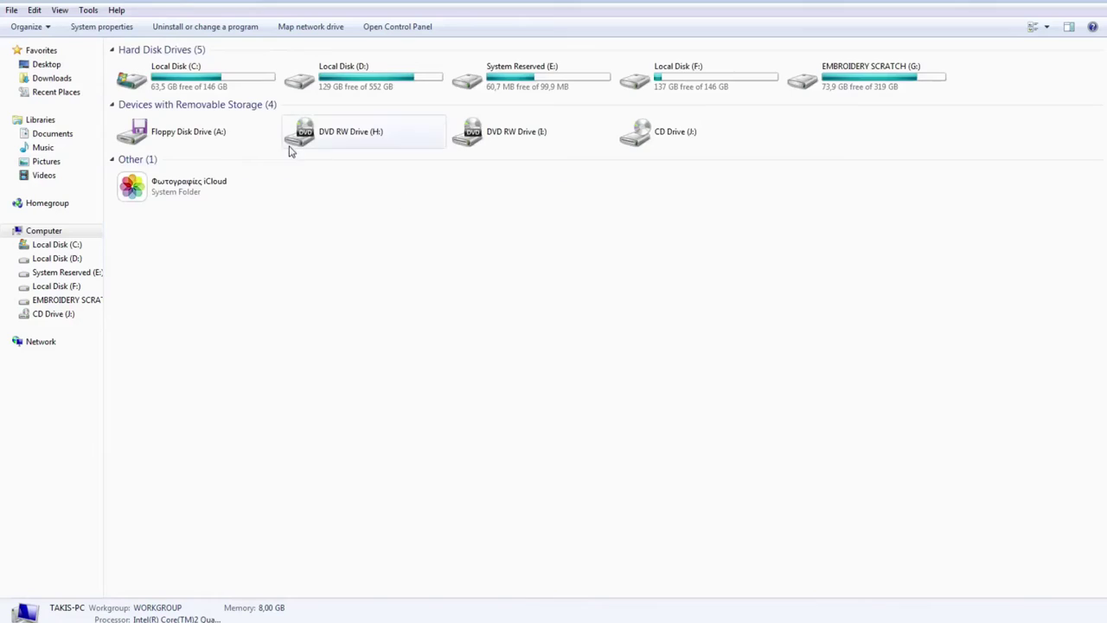
pyautogui.click(54, 79)
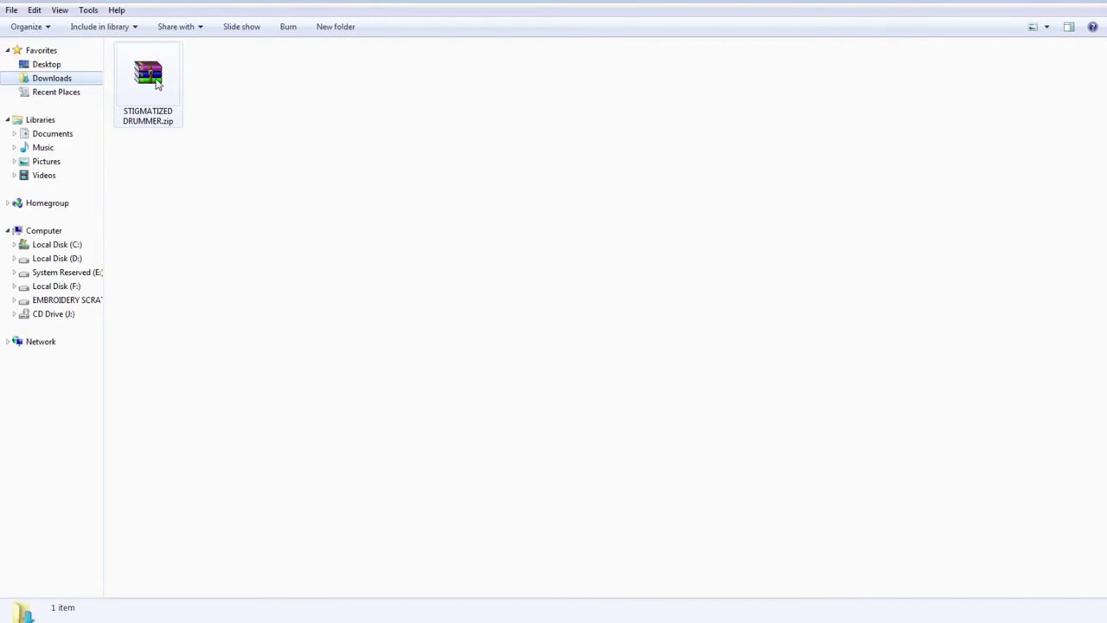
pyautogui.rightClick(158, 83)
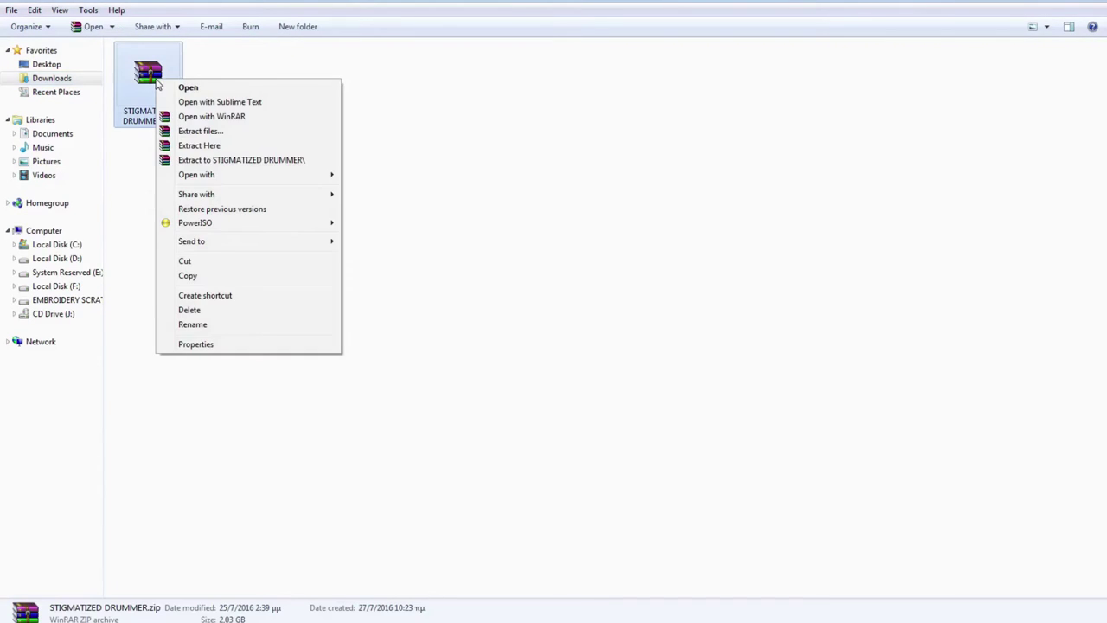
pyautogui.click(219, 162)
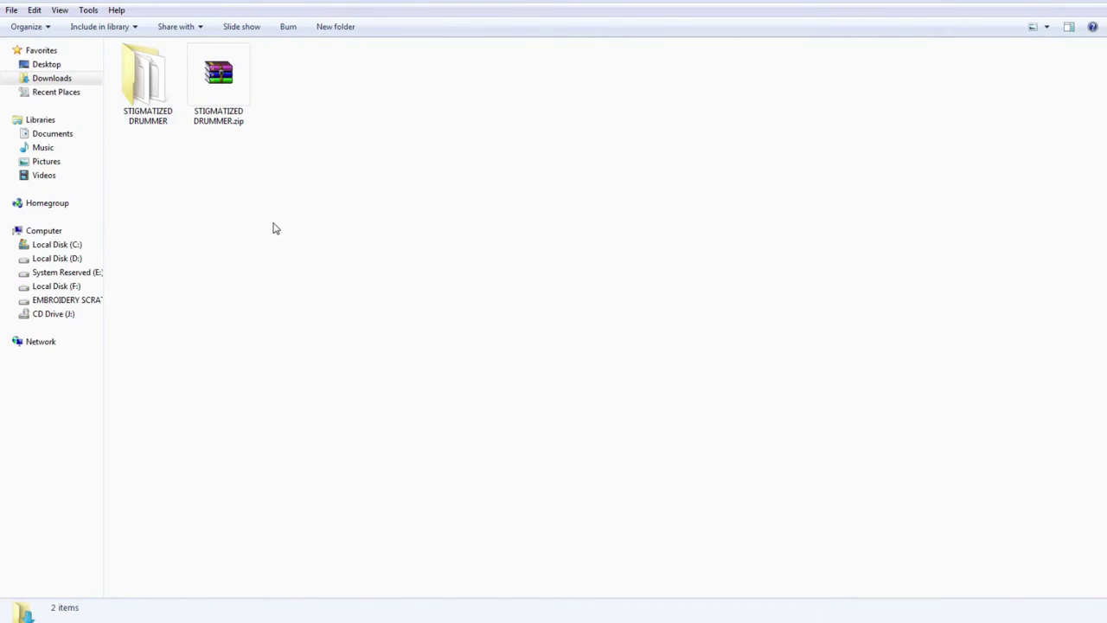
pyautogui.click(154, 90)
pyautogui.rightClick(154, 90)
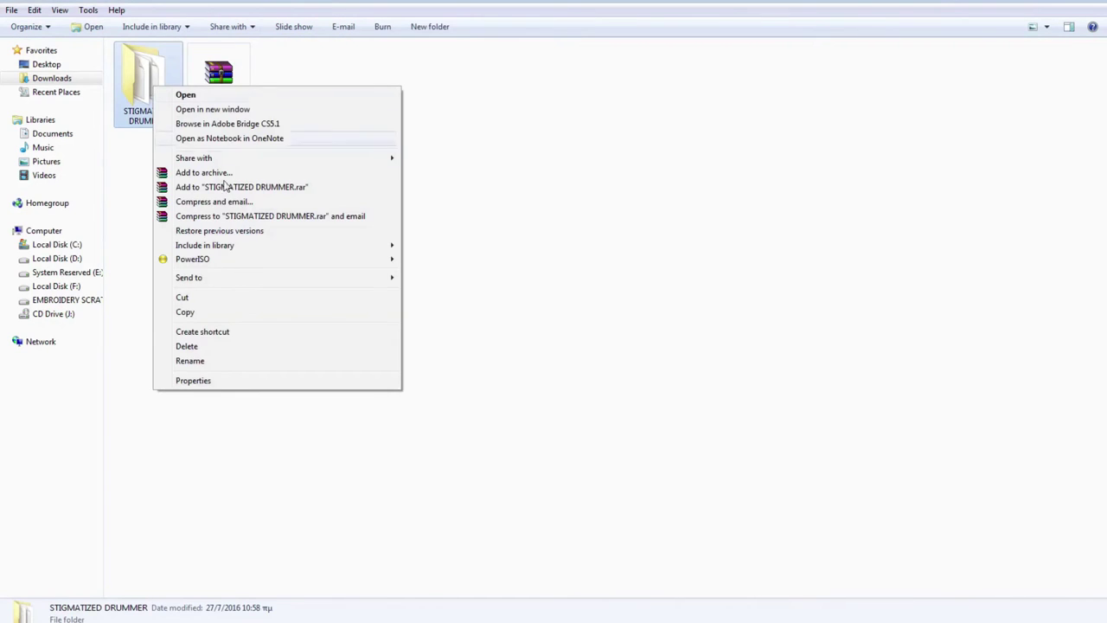
pyautogui.click(241, 313)
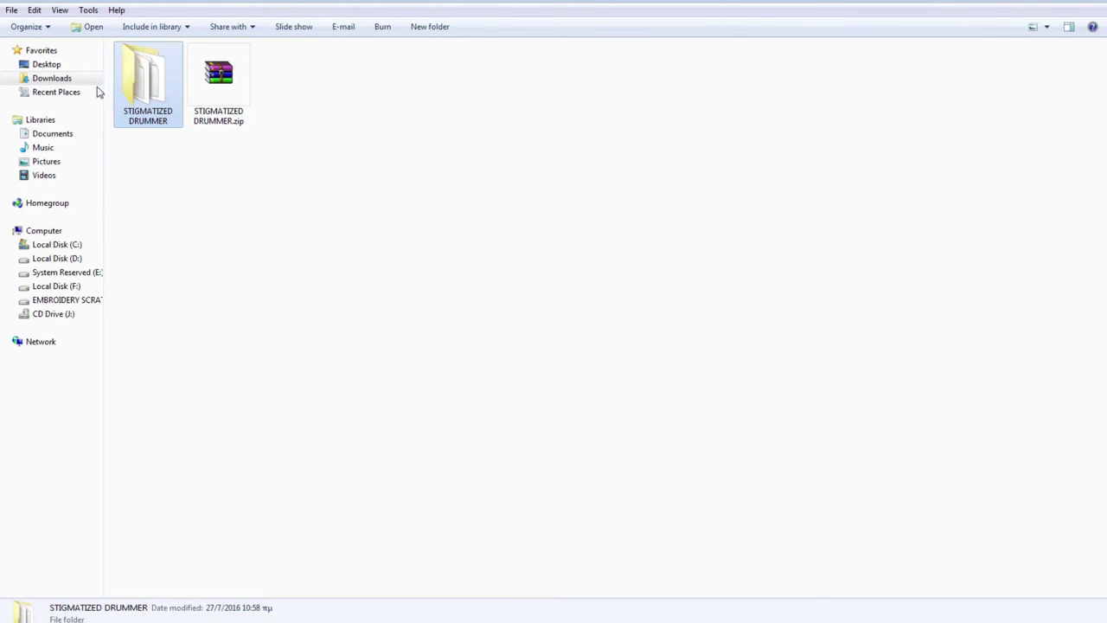
pyautogui.click(48, 65)
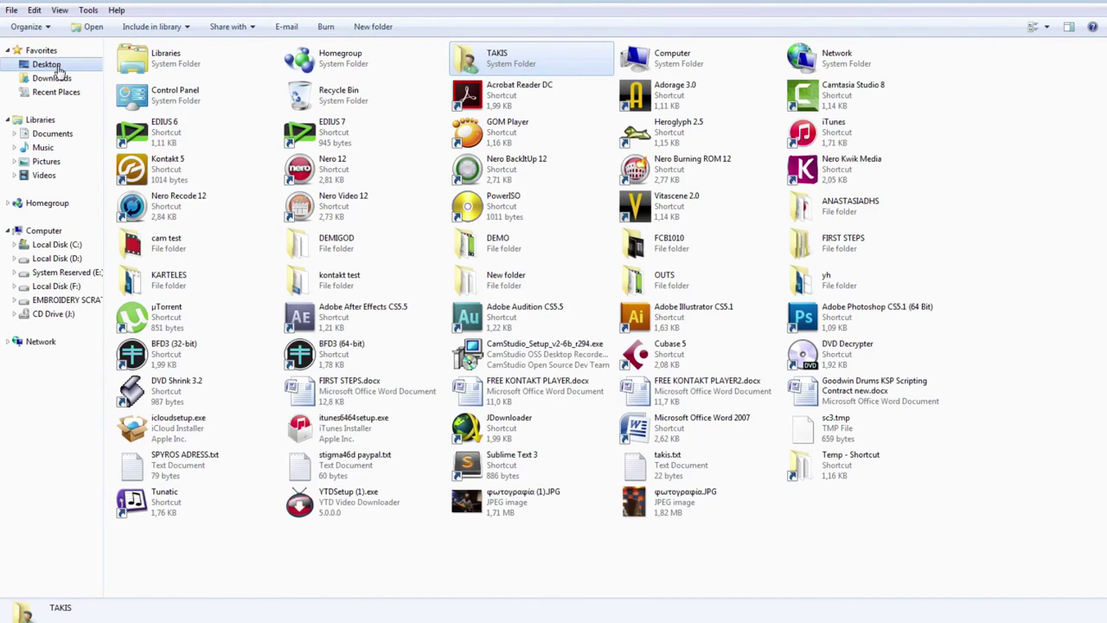
# Paste the STIGMATIZED DRUMMER folder into D:\Kontakt Libraries
pyautogui.click(54, 77)
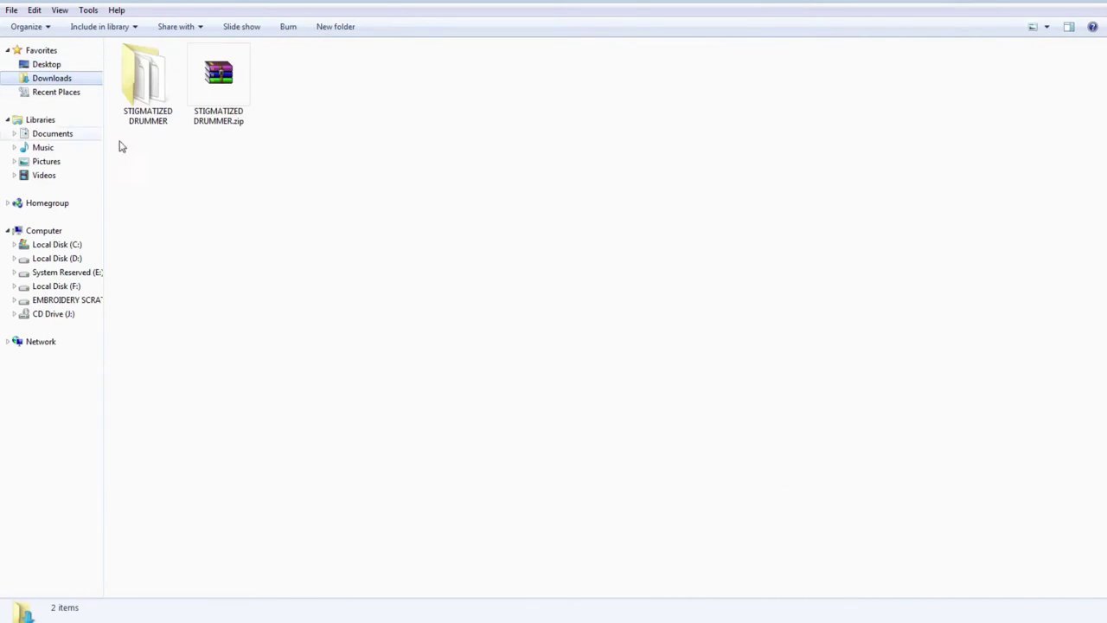
pyautogui.click(72, 260)
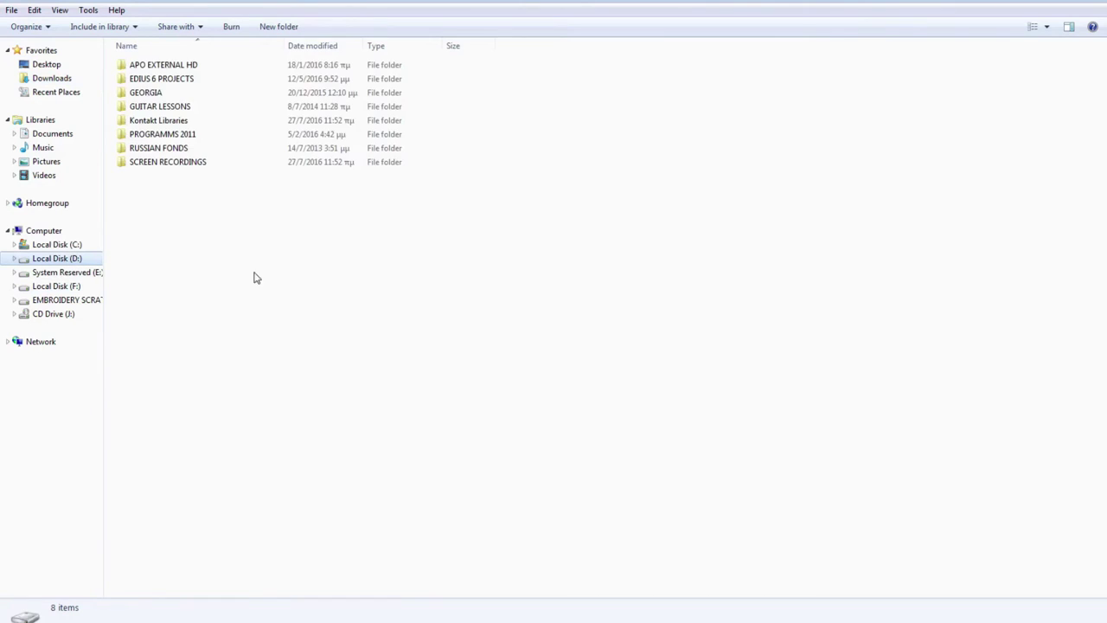
pyautogui.click(172, 124)
pyautogui.doubleClick(194, 125)
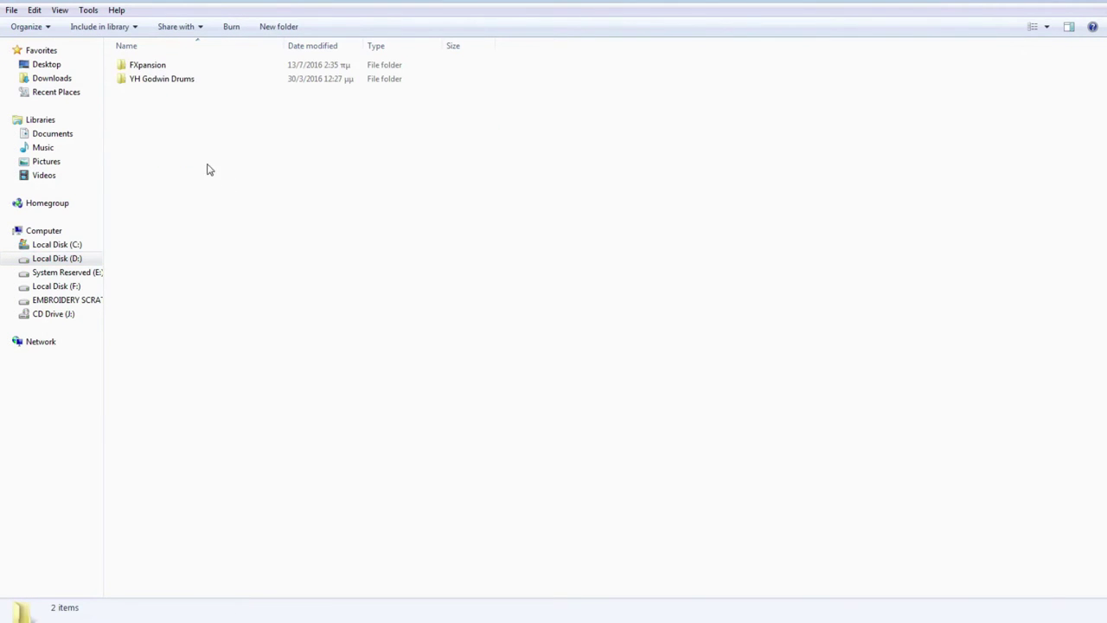
pyautogui.rightClick(206, 167)
pyautogui.click(237, 256)
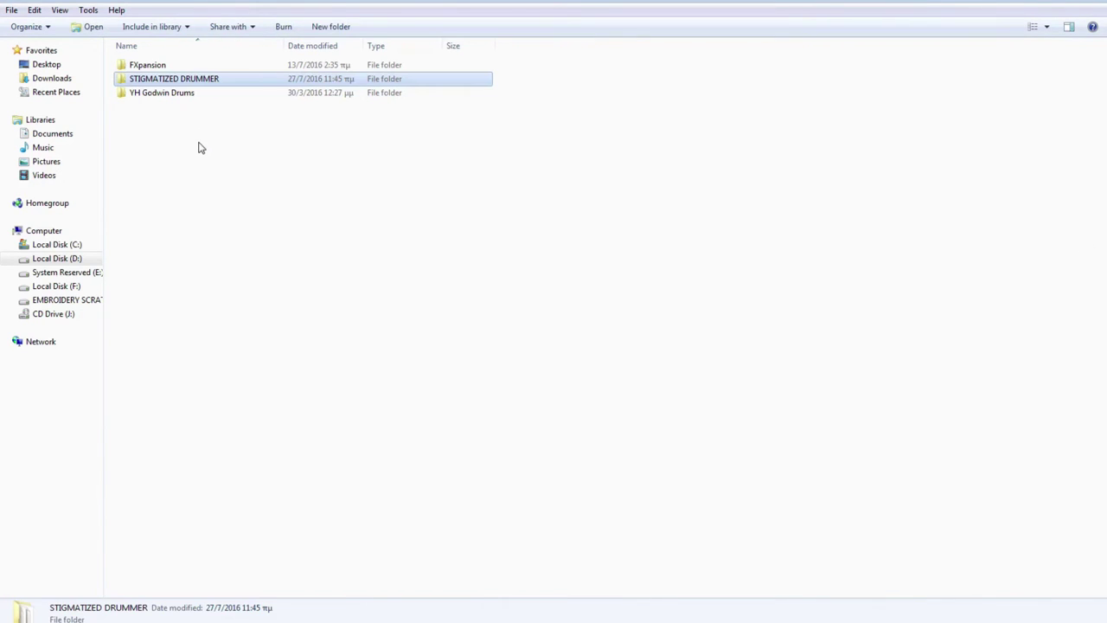
# Copy the MIDI Files folder from inside STIGMATIZED DRUMMER
pyautogui.doubleClick(196, 82)
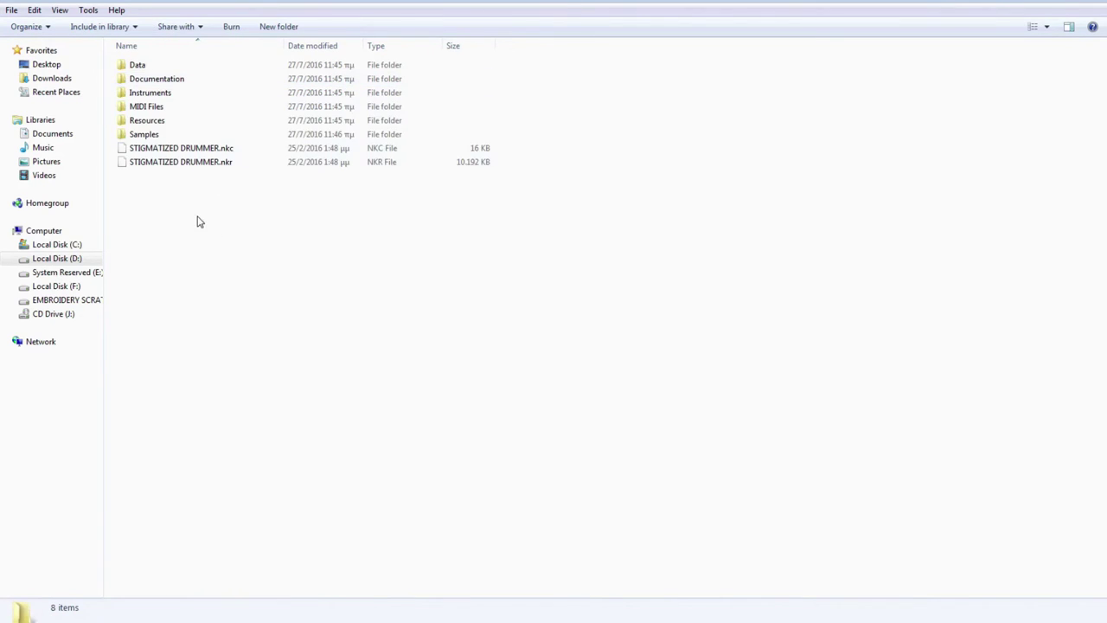
pyautogui.click(158, 109)
pyautogui.rightClick(159, 111)
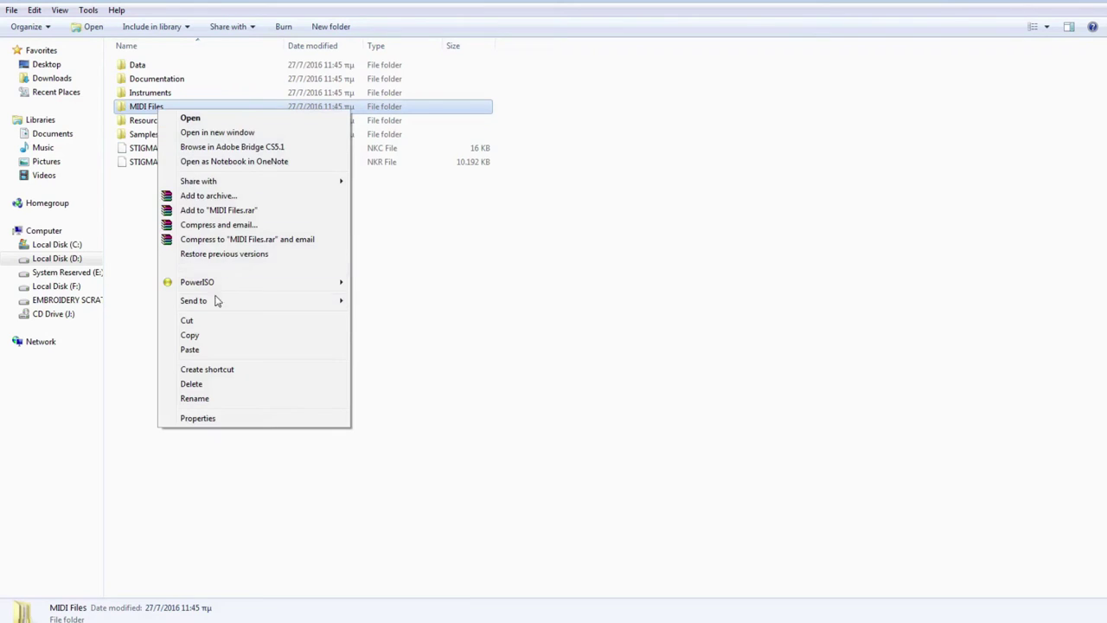
pyautogui.click(232, 336)
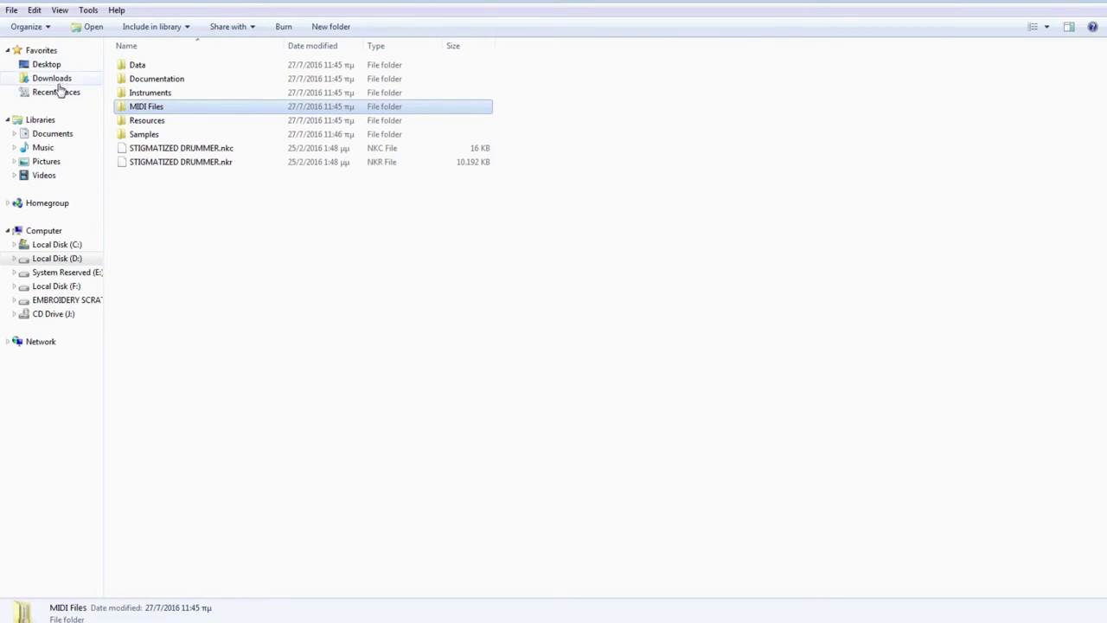
# Paste MIDI Files into Documents › Native Instruments › Kontakt 5
pyautogui.click(53, 133)
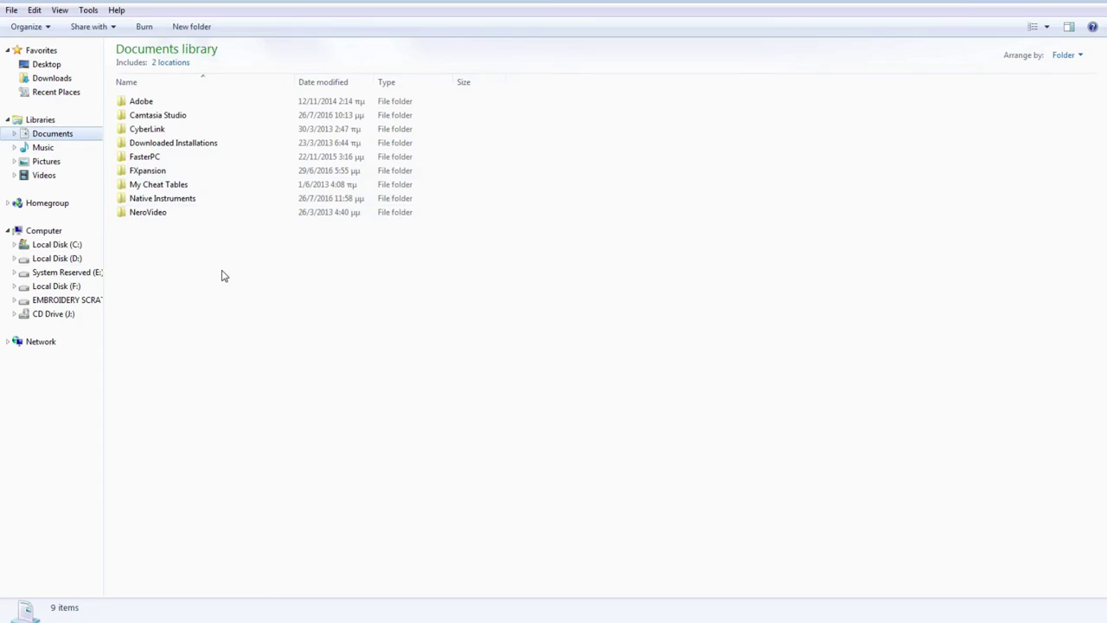
pyautogui.doubleClick(185, 204)
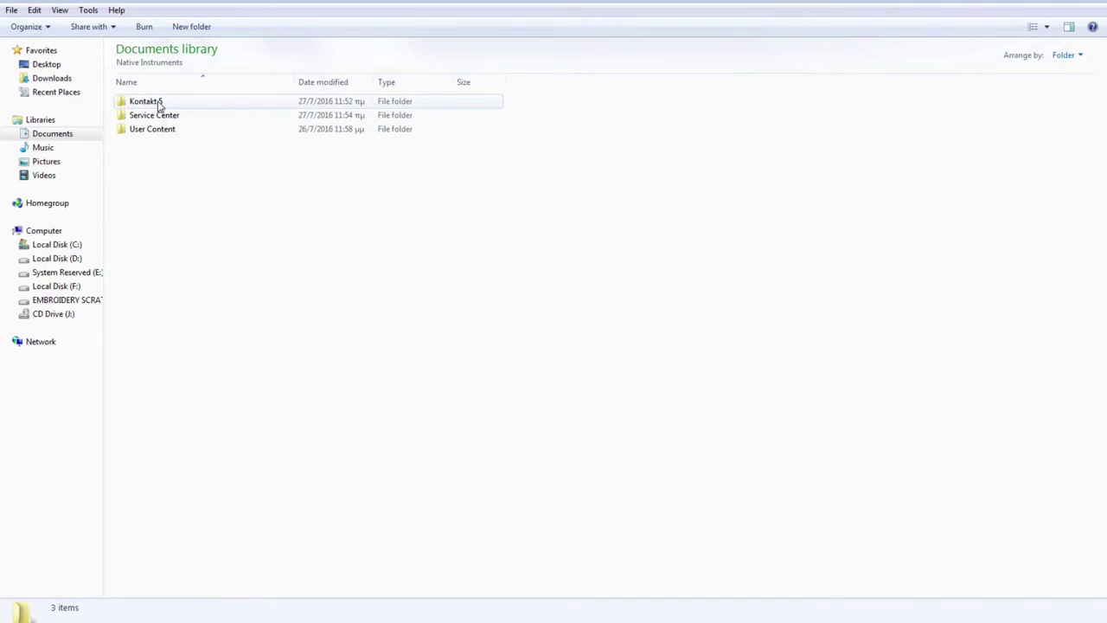
pyautogui.doubleClick(158, 105)
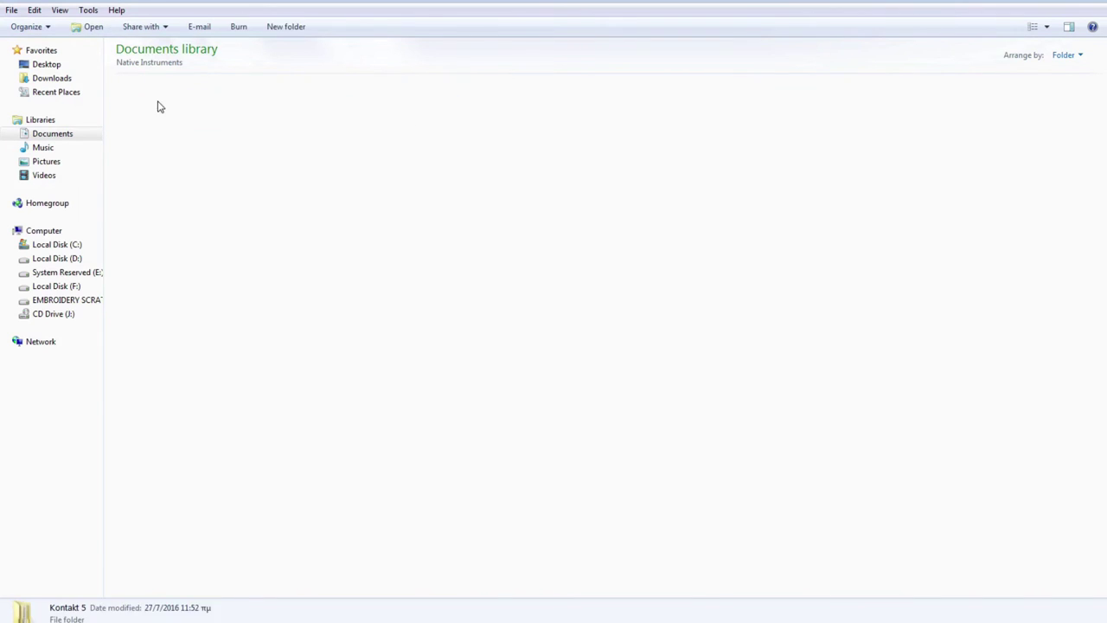
pyautogui.rightClick(203, 220)
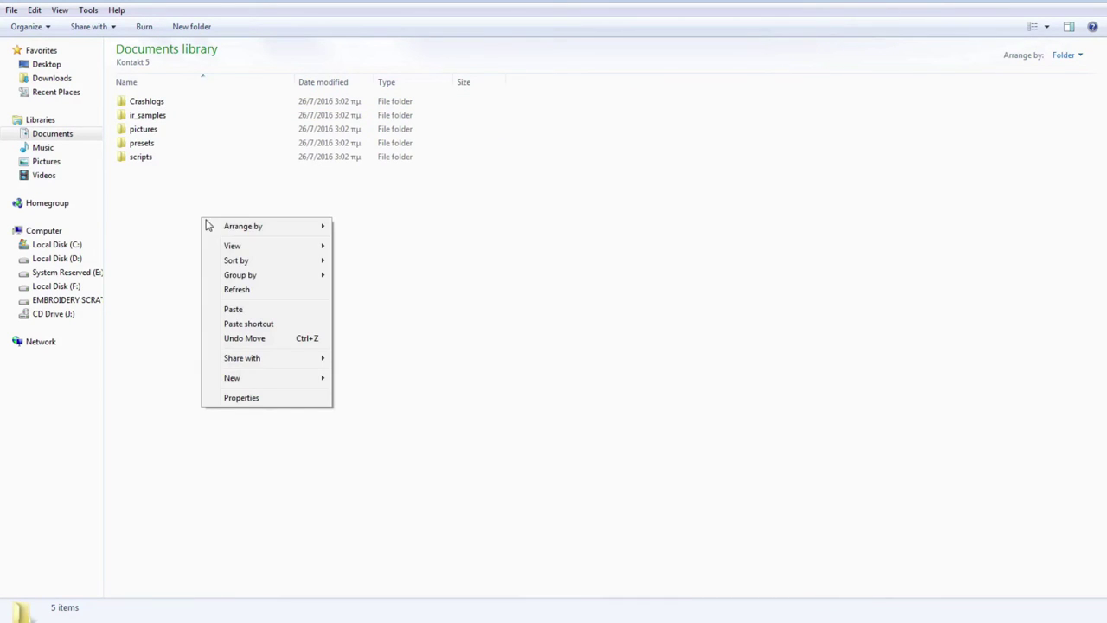
pyautogui.click(260, 309)
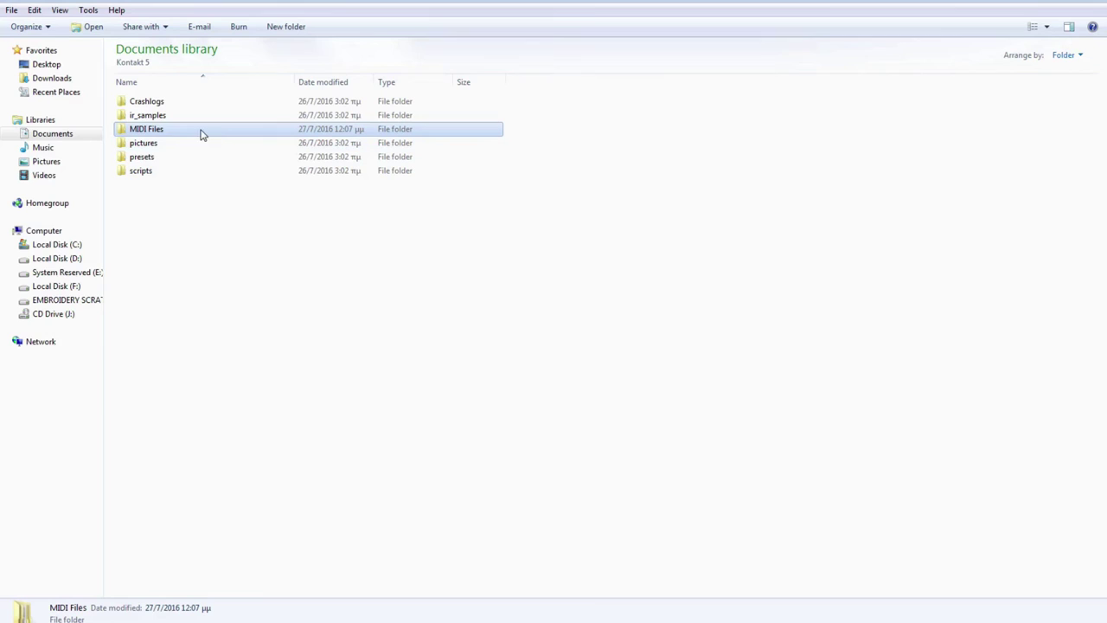
pyautogui.moveTo(203, 135)
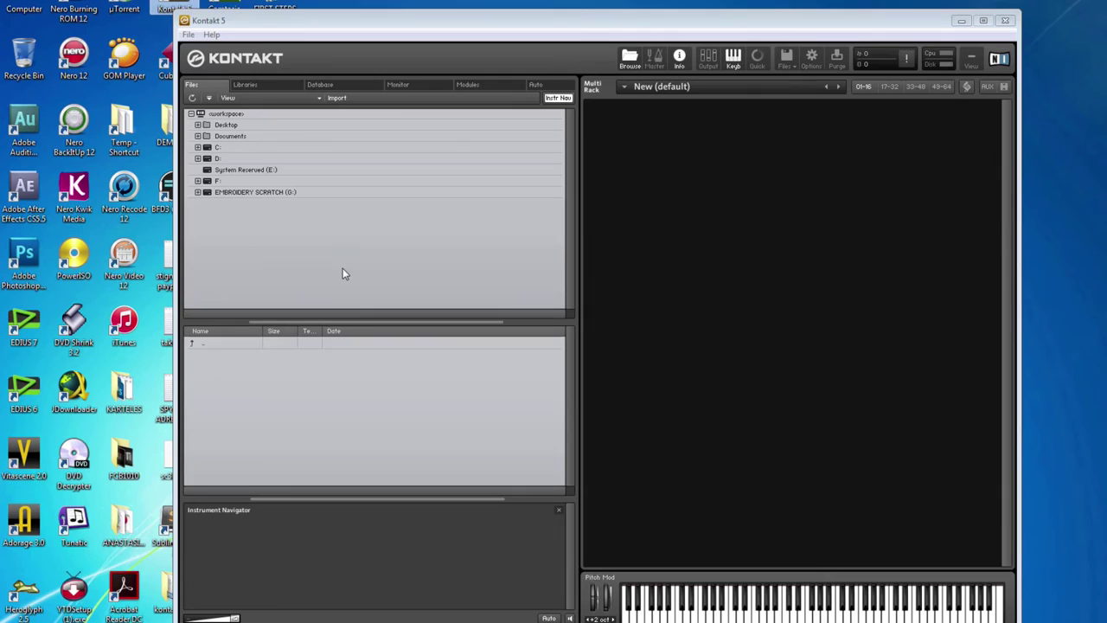
# Expand D: › Kontakt Libraries › STIGMATIZED DRUMMER in Kontakt's Files browser
pyautogui.click(197, 159)
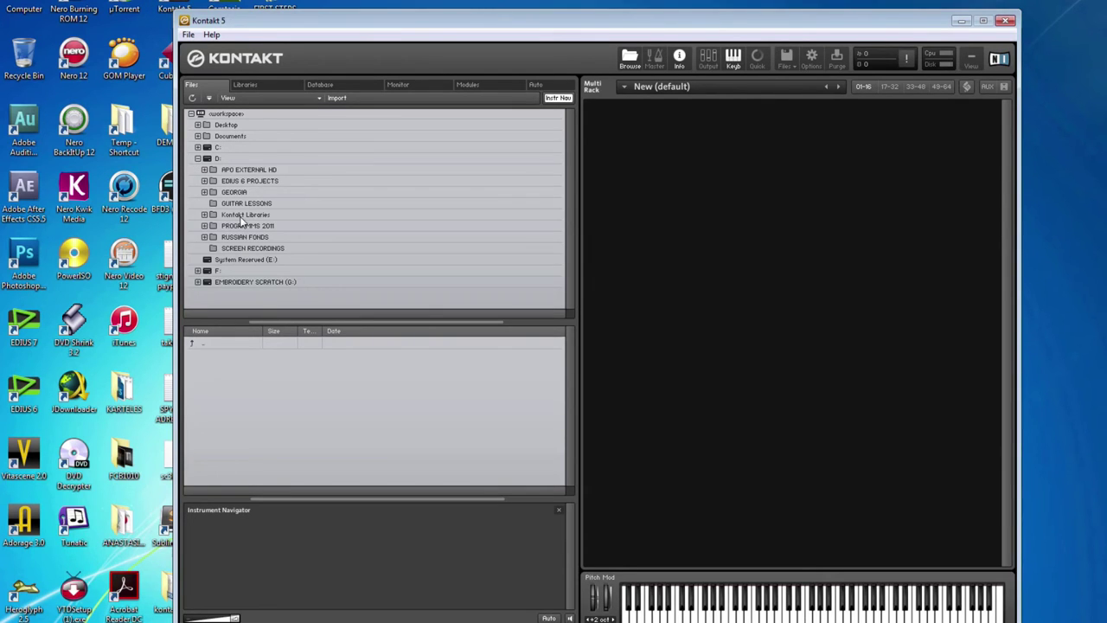
pyautogui.click(204, 215)
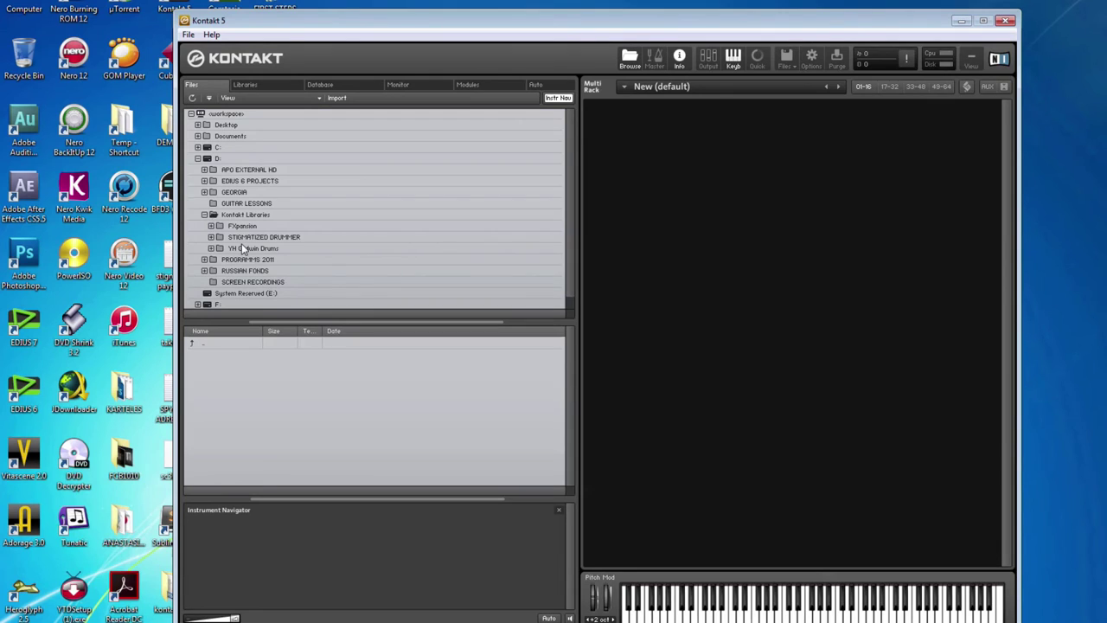
pyautogui.click(212, 237)
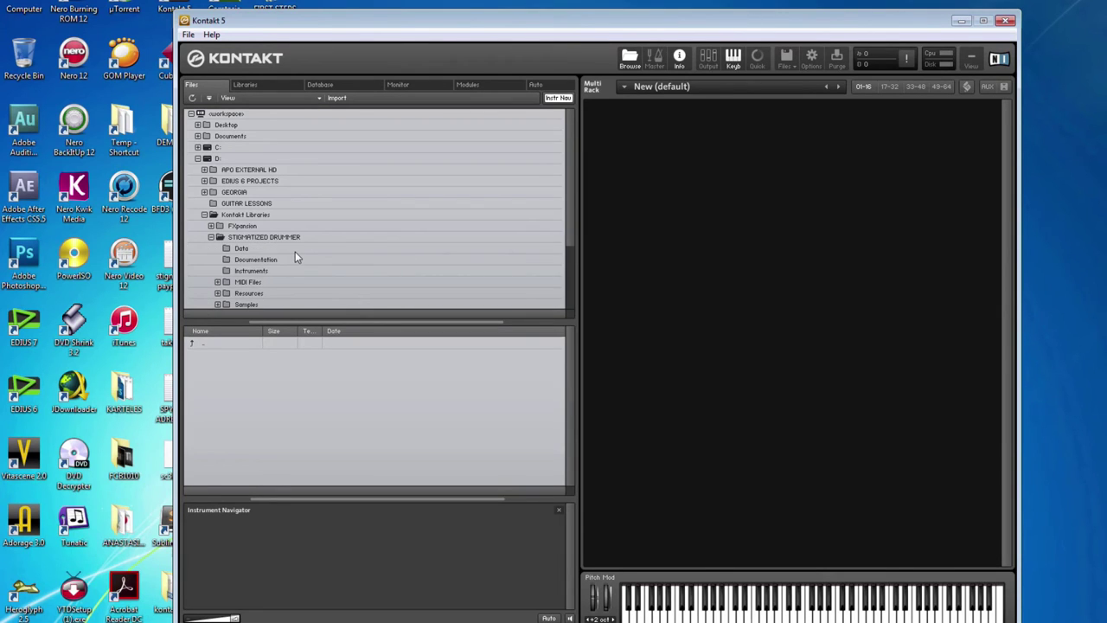
pyautogui.scroll(-3, 295, 251)
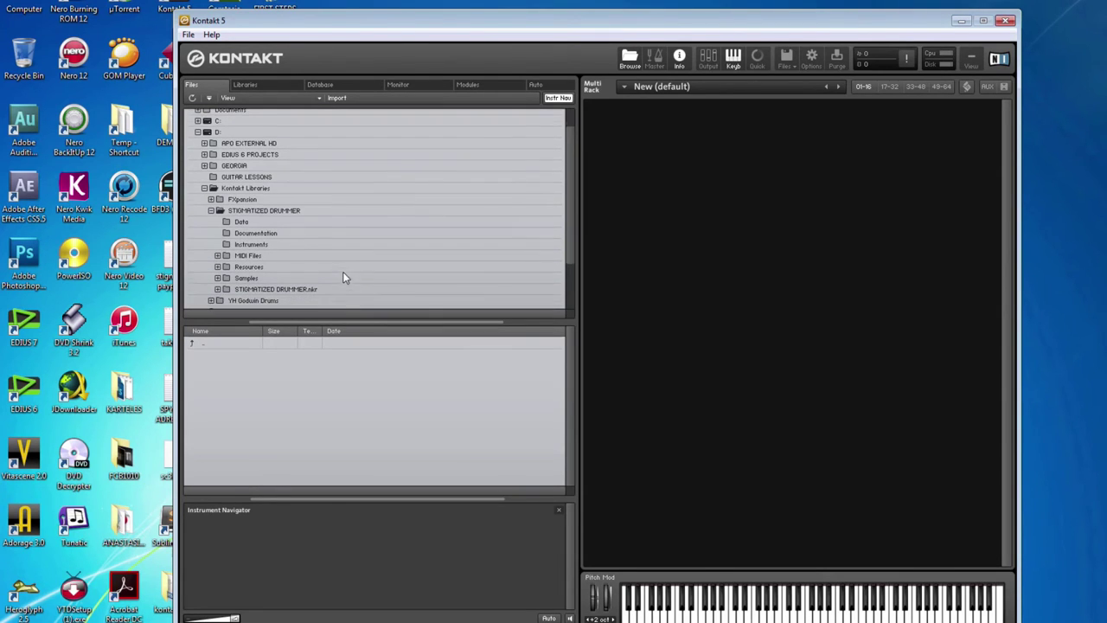
# Add STIGMATIZED XTREME.nki and STIGMATIZED RAW.nki from Instruments to the Quick-Load list
pyautogui.press('F7')
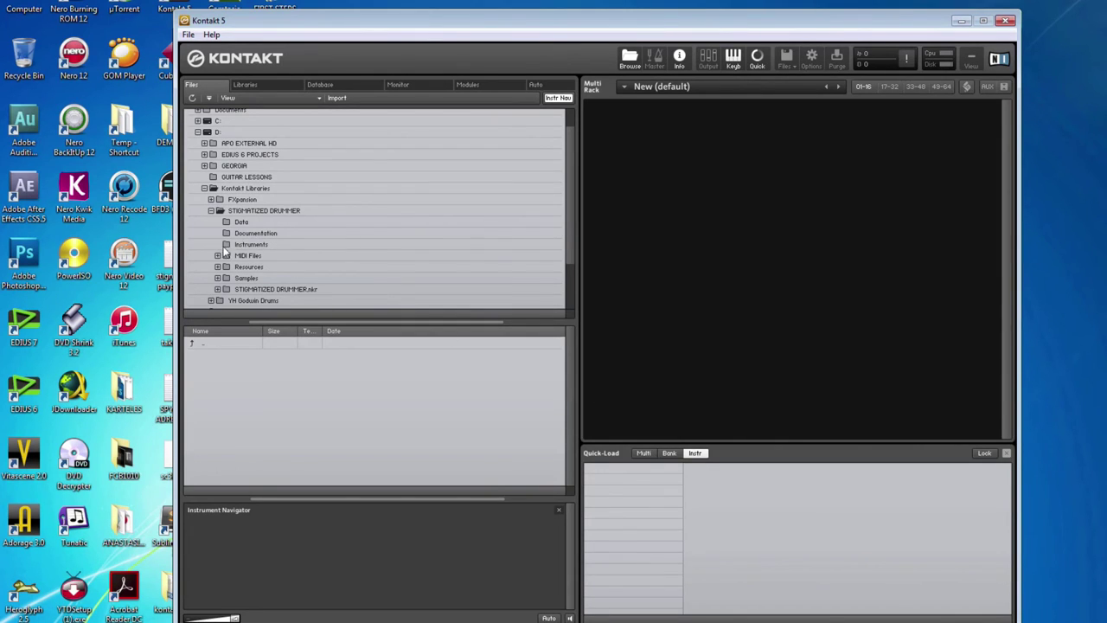
pyautogui.click(251, 245)
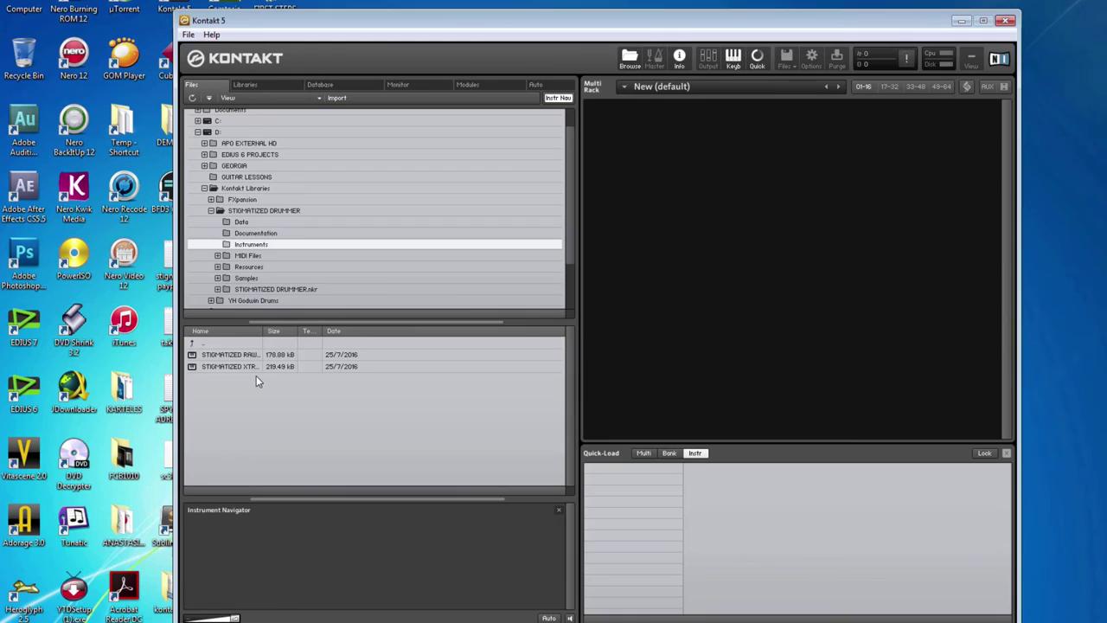
pyautogui.moveTo(243, 368); pyautogui.dragTo(607, 469)
pyautogui.moveTo(245, 358); pyautogui.dragTo(630, 489)
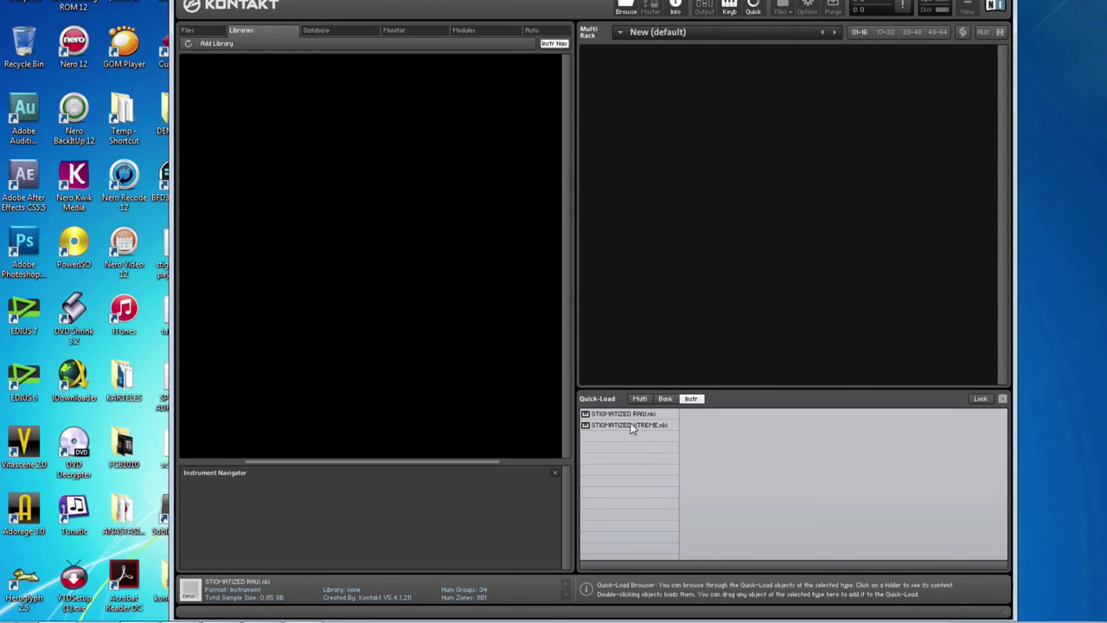
# Load STIGMATIZED XTREME into the Multi Rack and show its Grooves list
pyautogui.moveTo(632, 429); pyautogui.dragTo(728, 311)
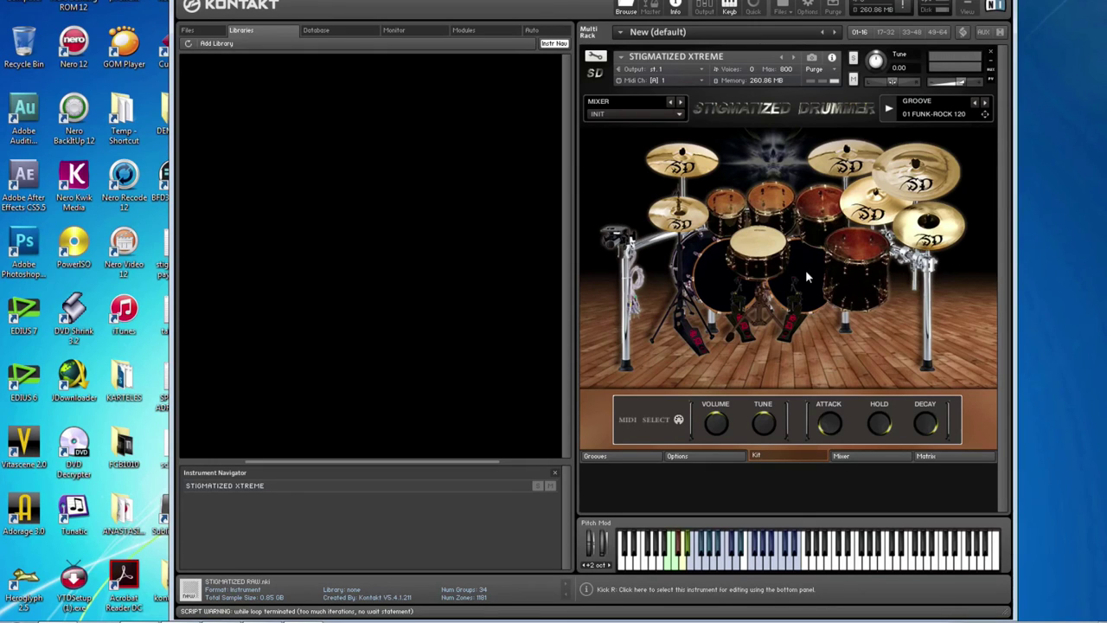
pyautogui.click(622, 456)
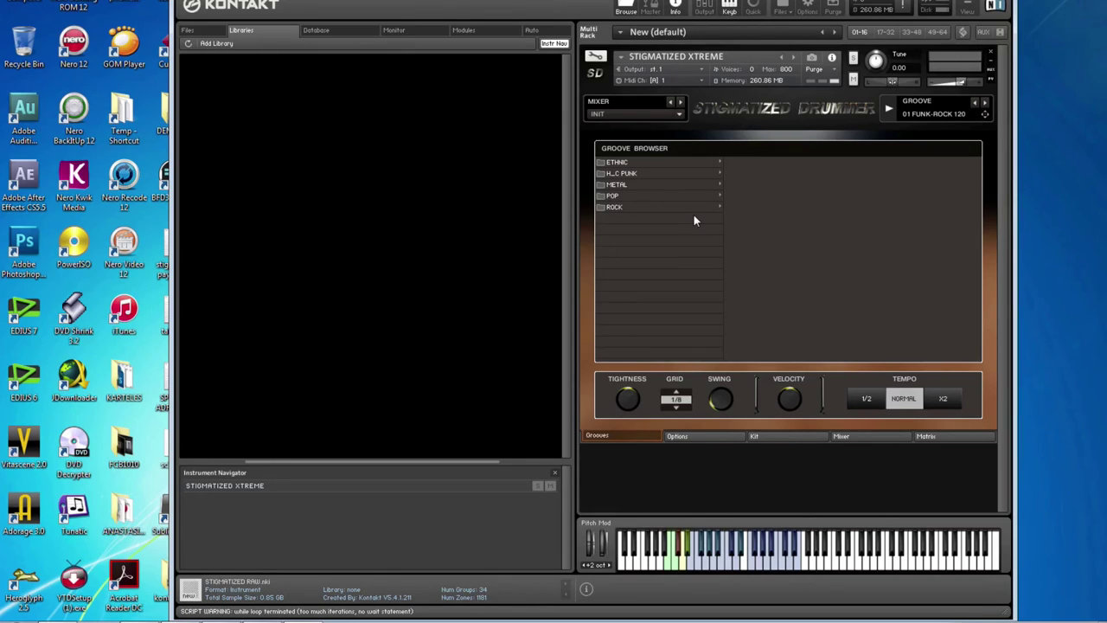
# Play the 01 FUNK-ROCK 120 groove from the ROCK groove folder
pyautogui.click(623, 206)
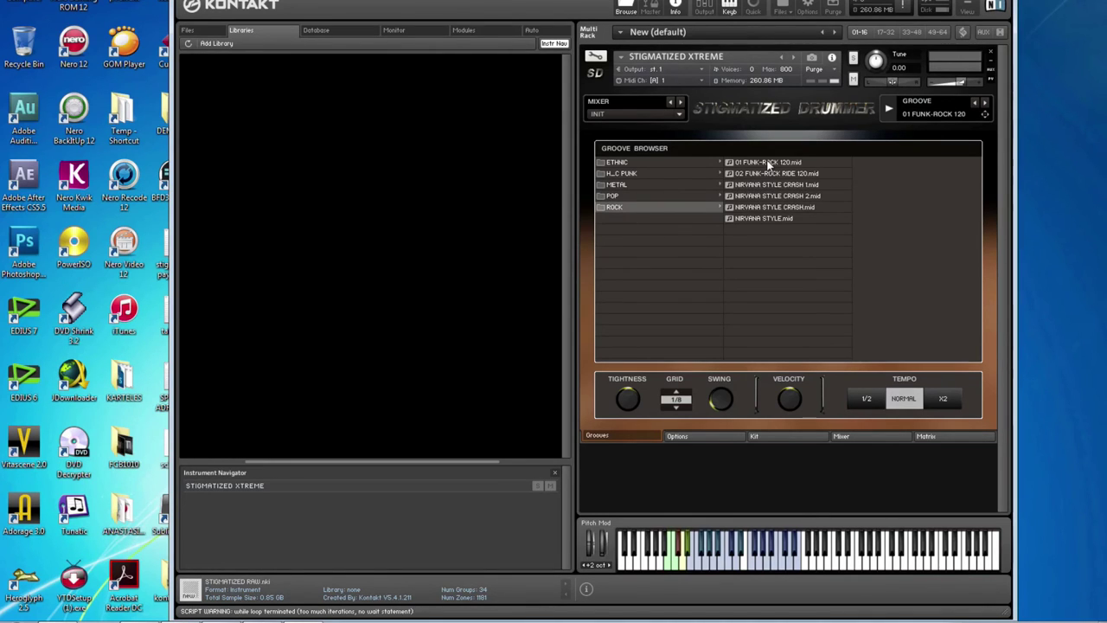
pyautogui.click(769, 162)
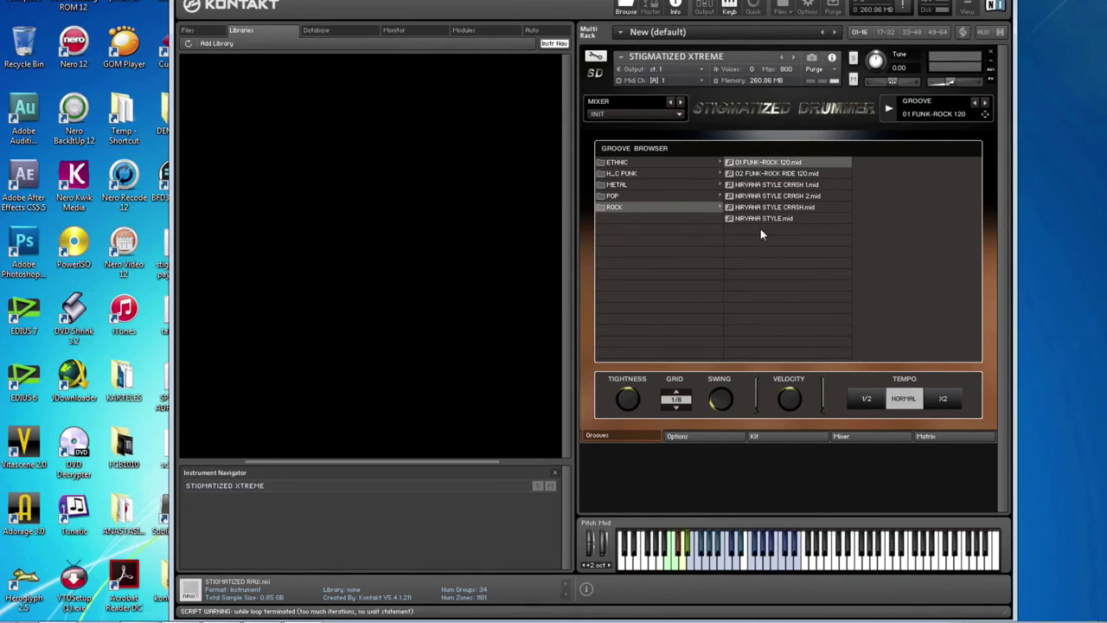
pyautogui.click(888, 109)
# Close STIGMATIZED XTREME saving its groove changes, reload it from Quick-Load to verify, then clear the rack
pyautogui.click(992, 53)
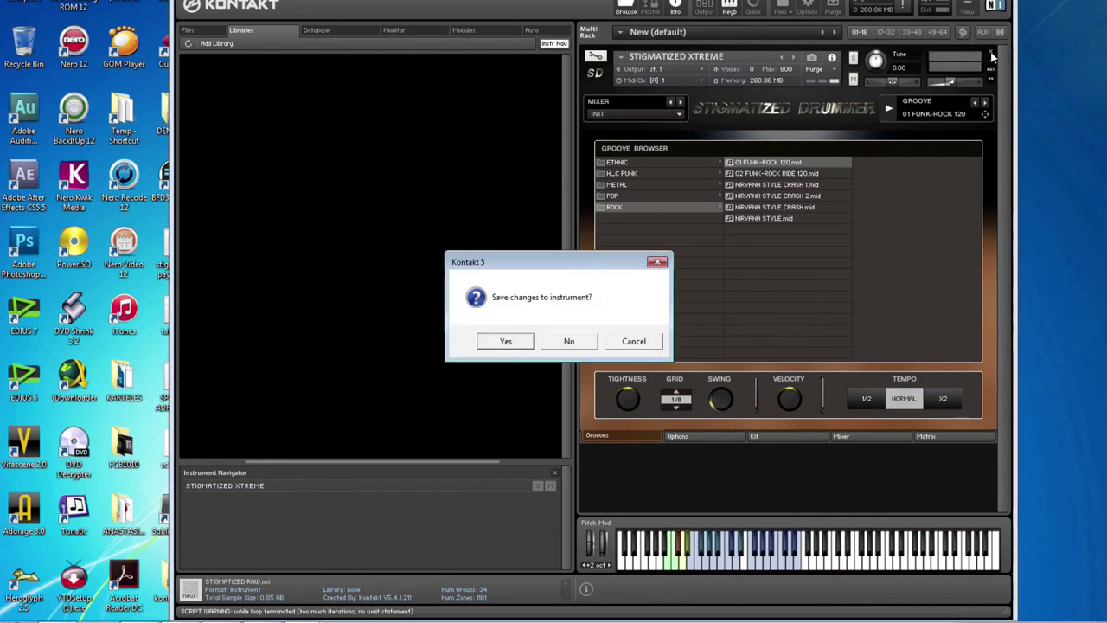
pyautogui.click(508, 342)
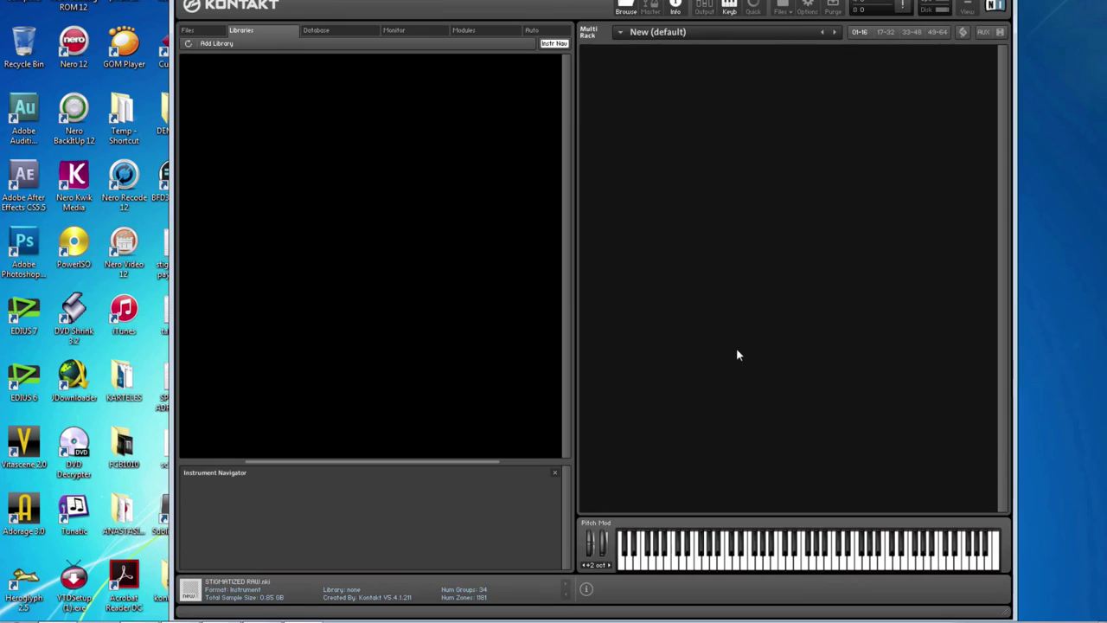
pyautogui.rightClick(703, 436)
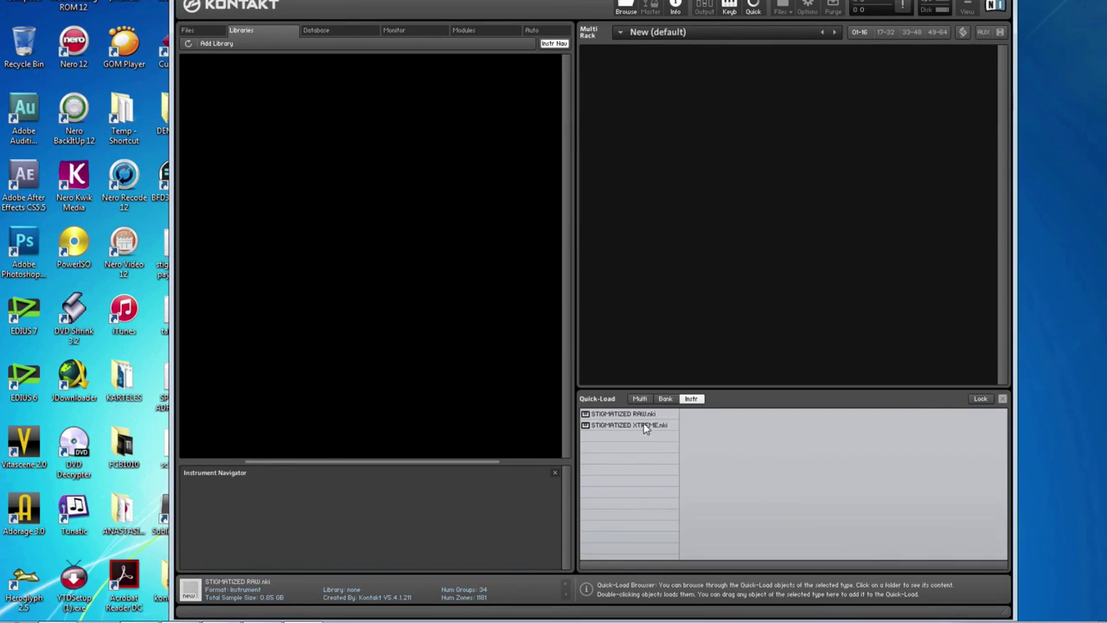
pyautogui.moveTo(648, 425); pyautogui.dragTo(773, 295)
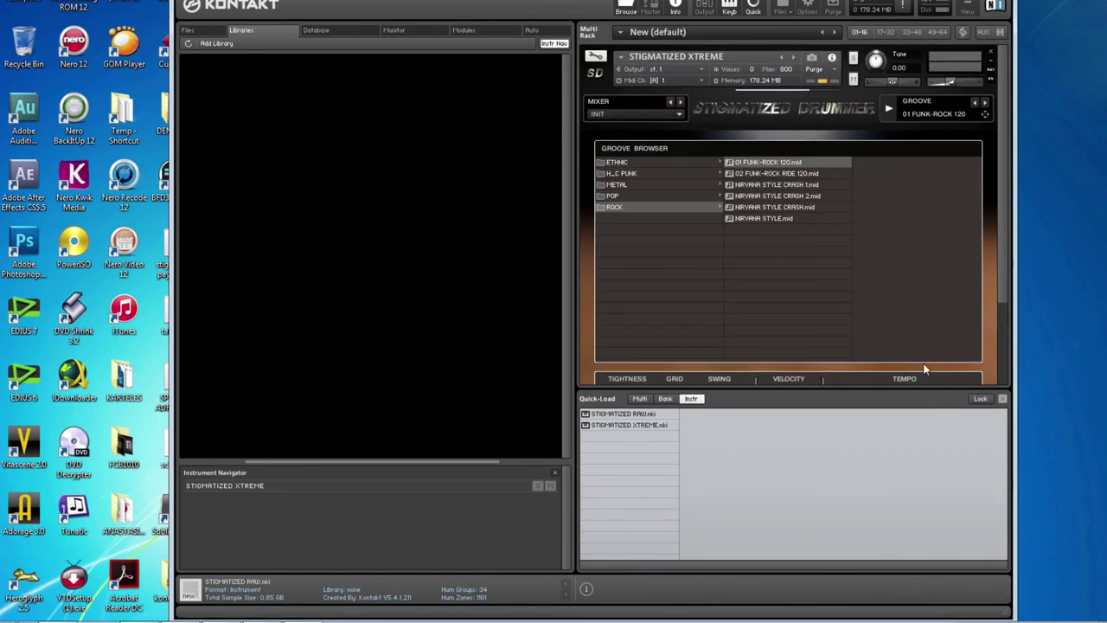
pyautogui.rightClick(985, 370)
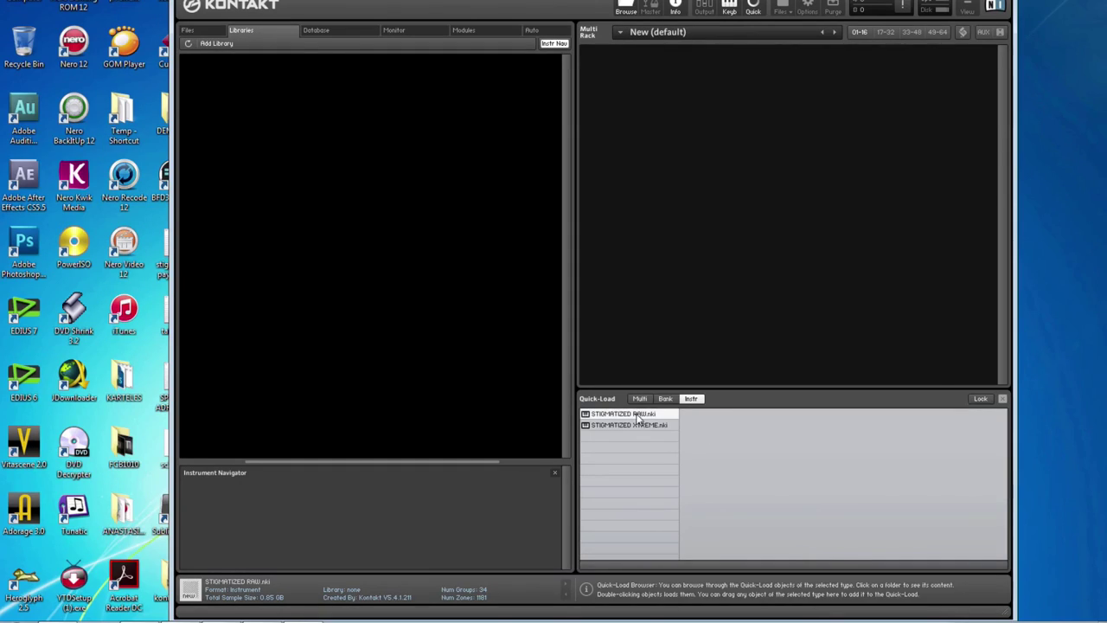
# Drag STIGMATIZED RAW.nki from Quick-Load into the empty Multi Rack
pyautogui.moveTo(638, 417); pyautogui.dragTo(754, 269)
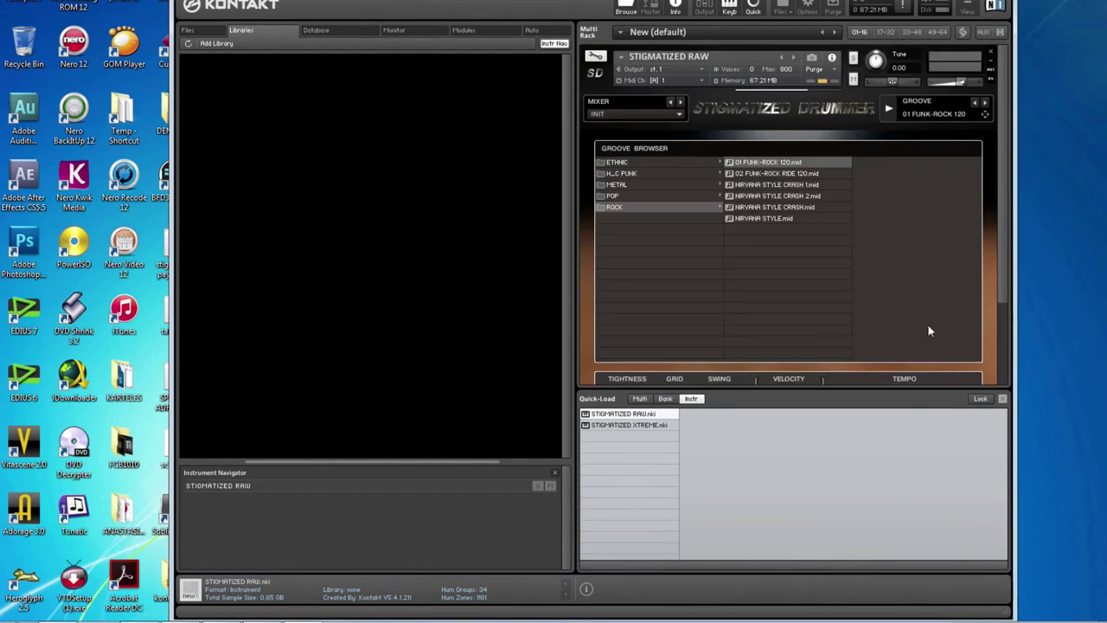